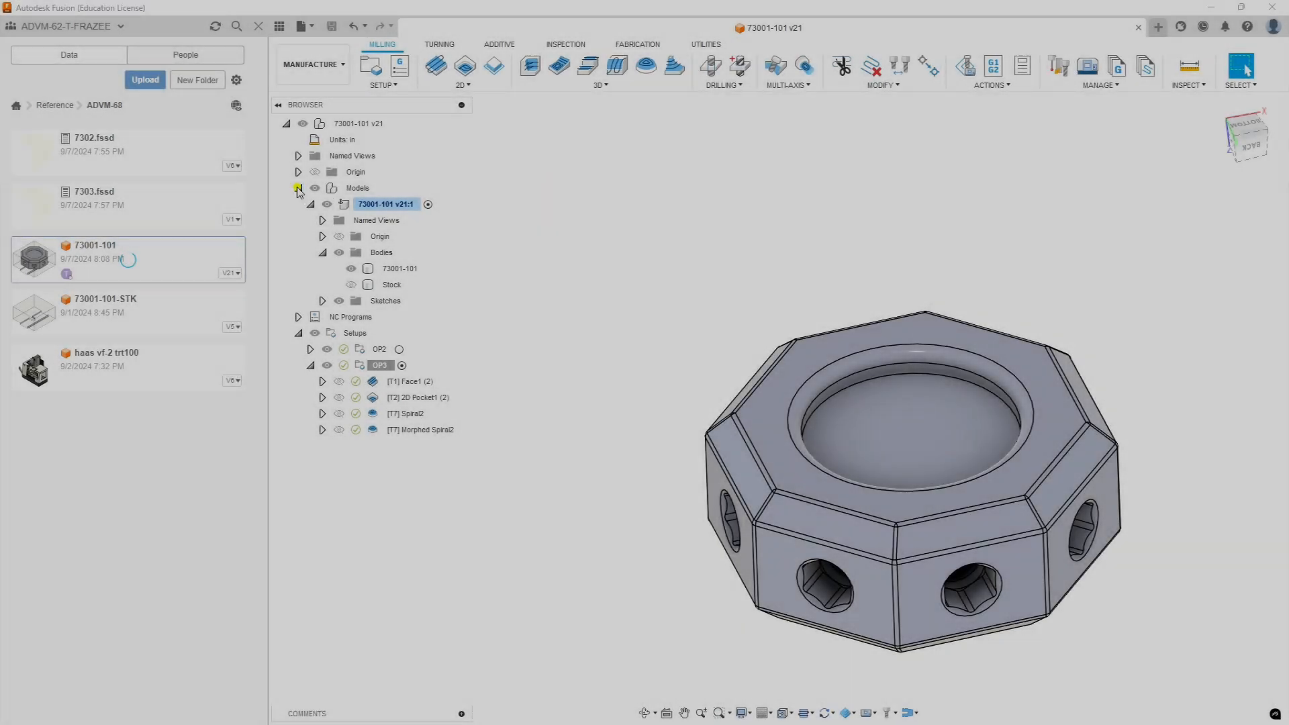
# - Start an NC program for the OP2 setup, keeping the HAAS - Next Generation Control post and program number 7302
pyautogui.click(298, 189)
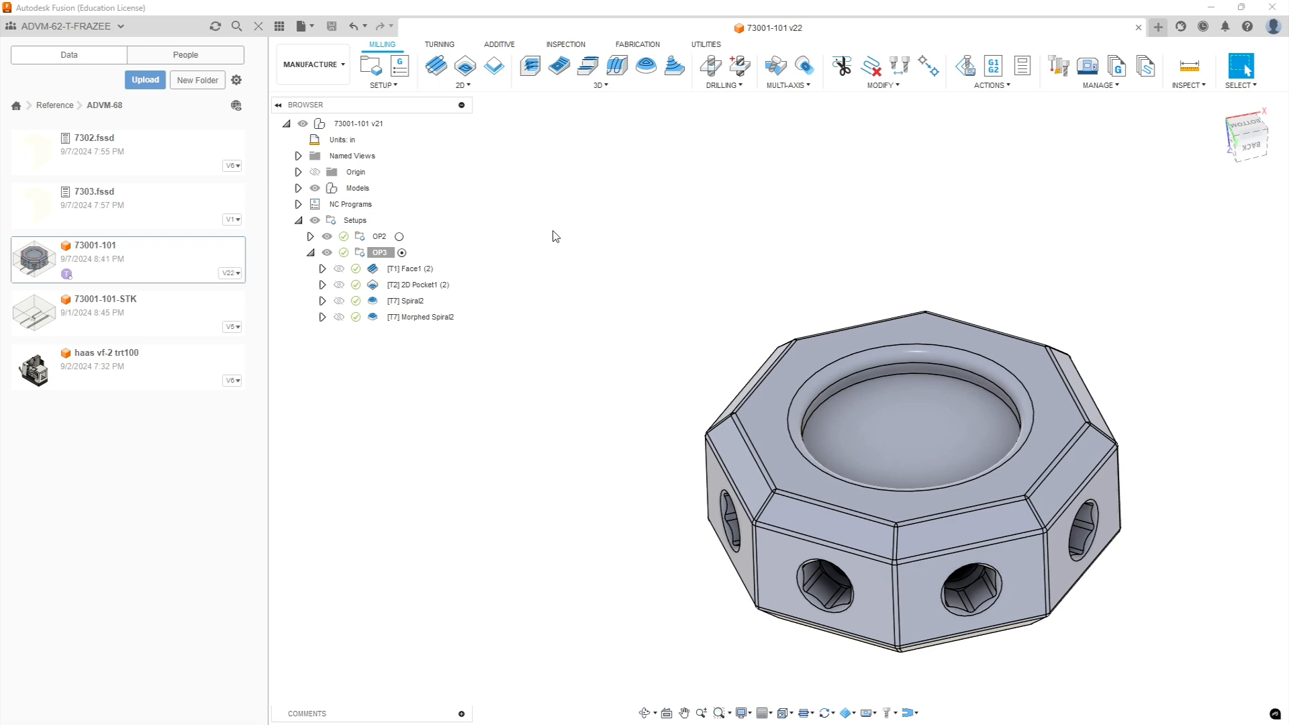
pyautogui.click(311, 253)
pyautogui.click(380, 236)
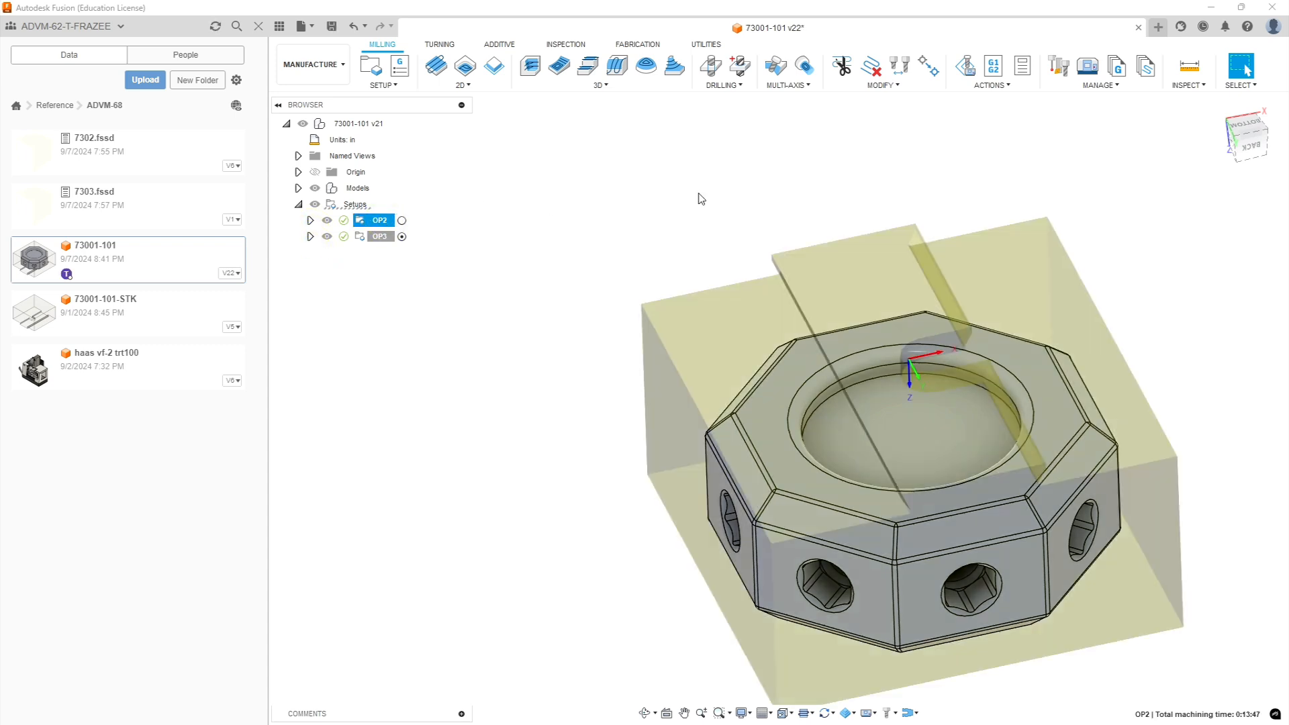
pyautogui.click(994, 66)
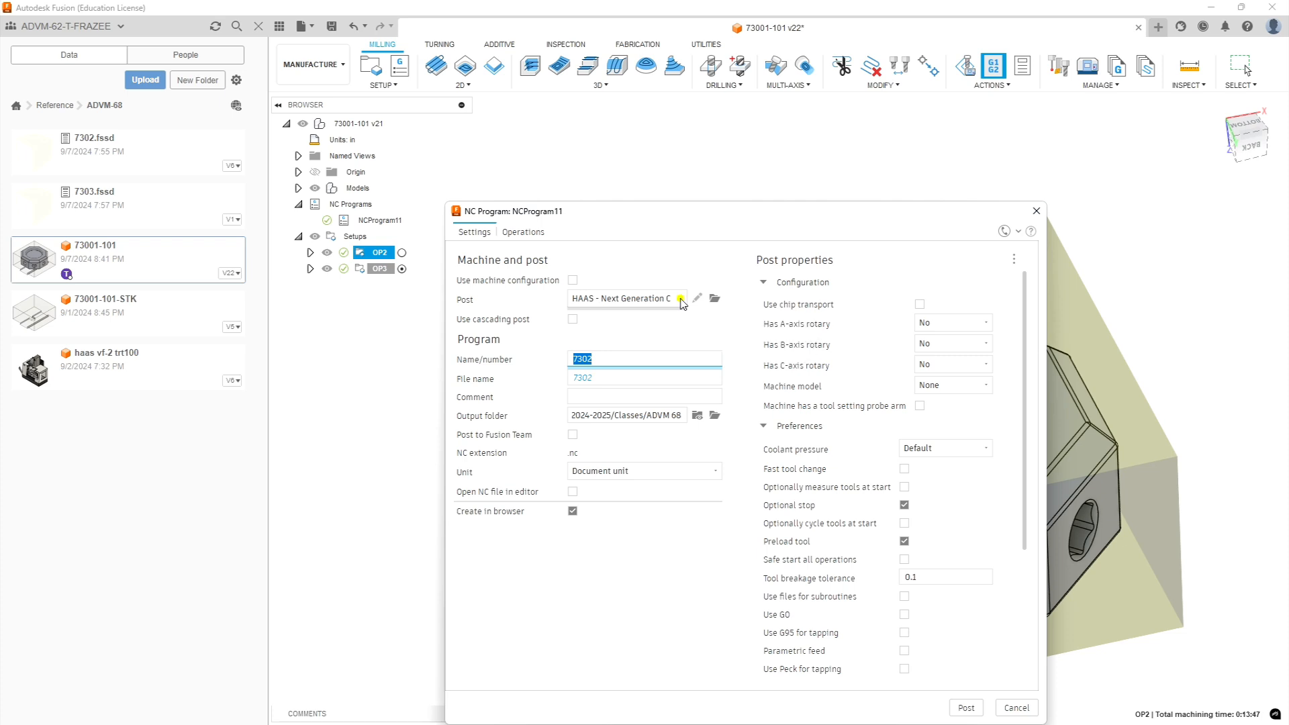
pyautogui.click(681, 300)
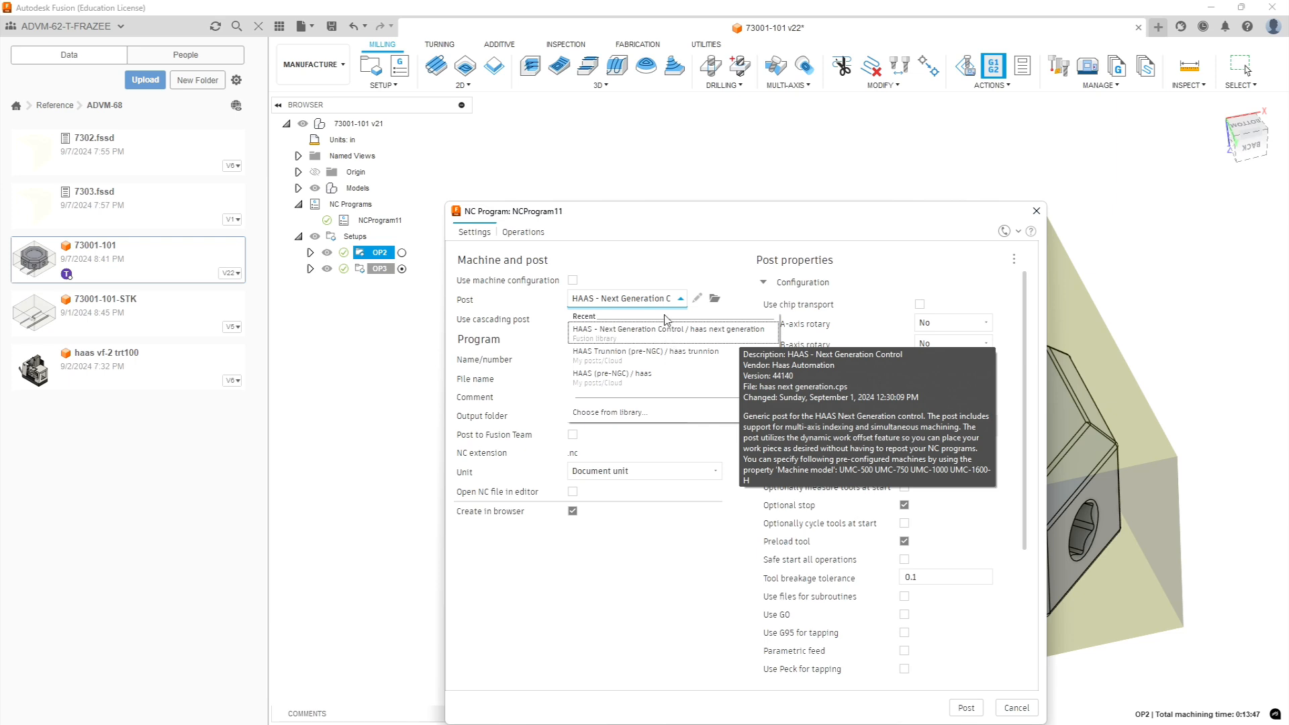
pyautogui.click(672, 268)
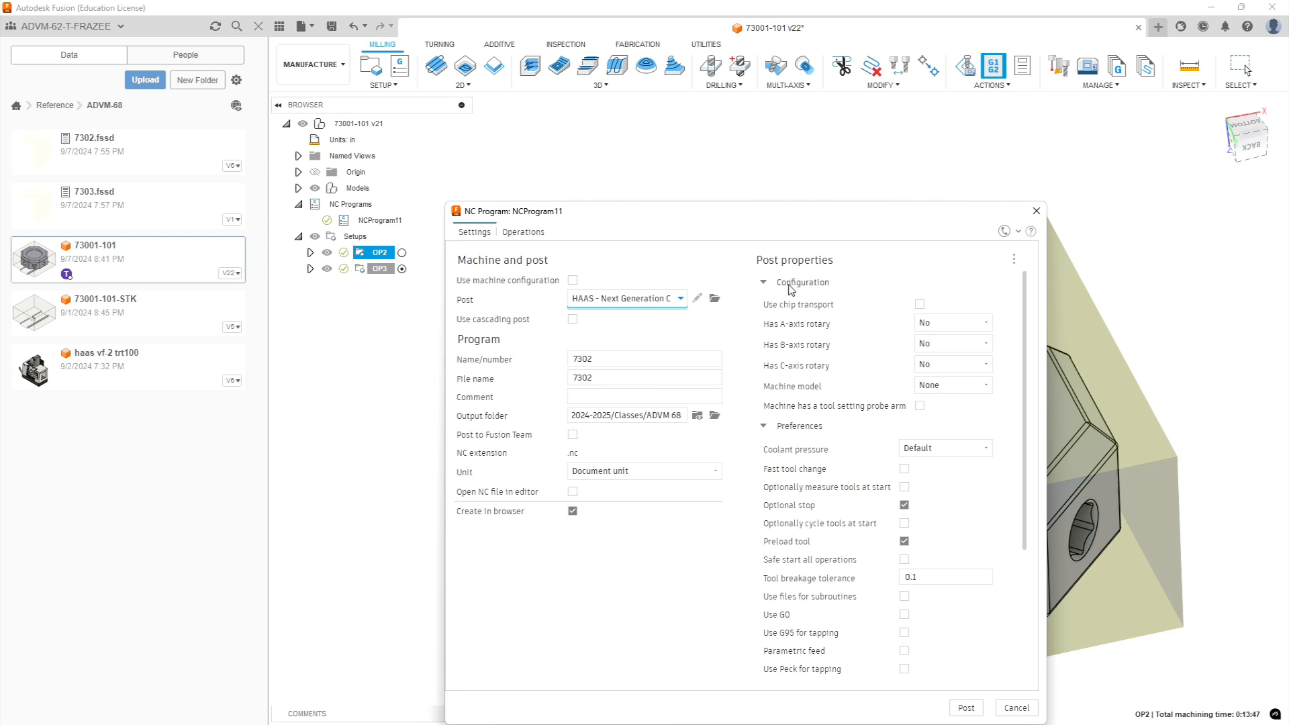
# - Set Has A-axis rotary and Has C-axis rotary to Yes, and post the program, overwriting 7302.nc
pyautogui.click(764, 283)
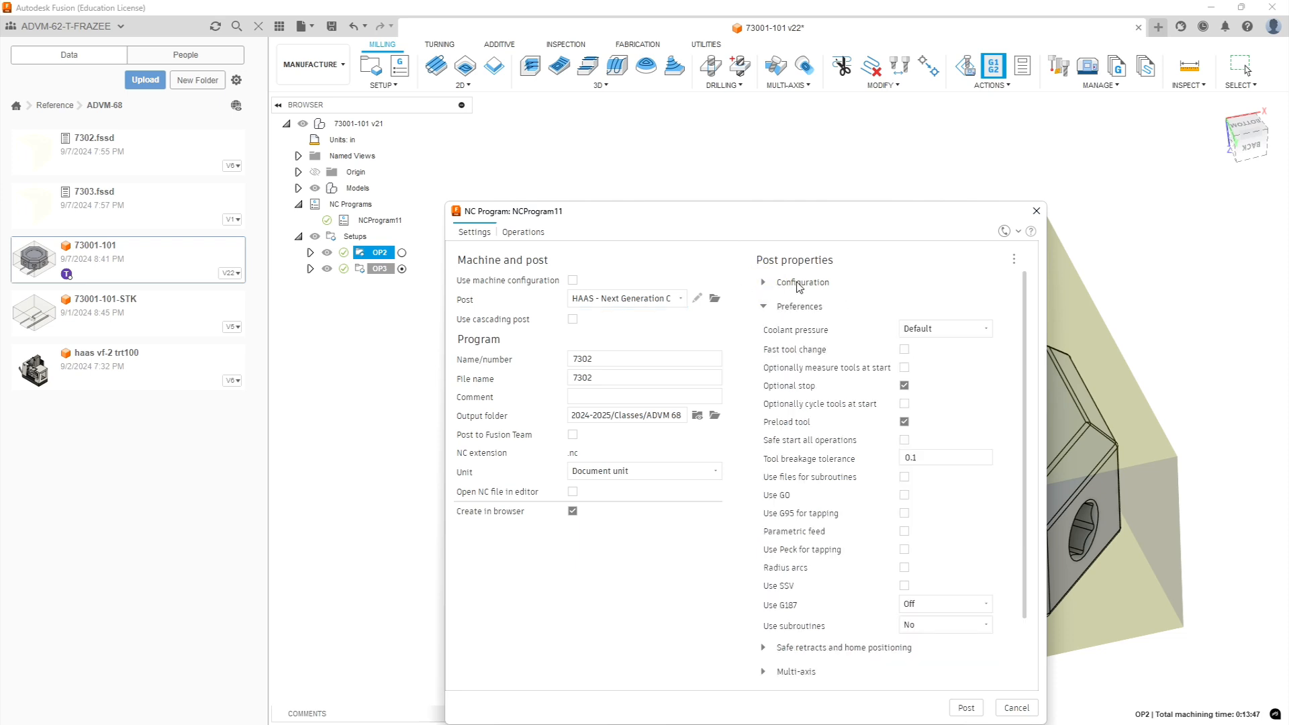
pyautogui.click(764, 283)
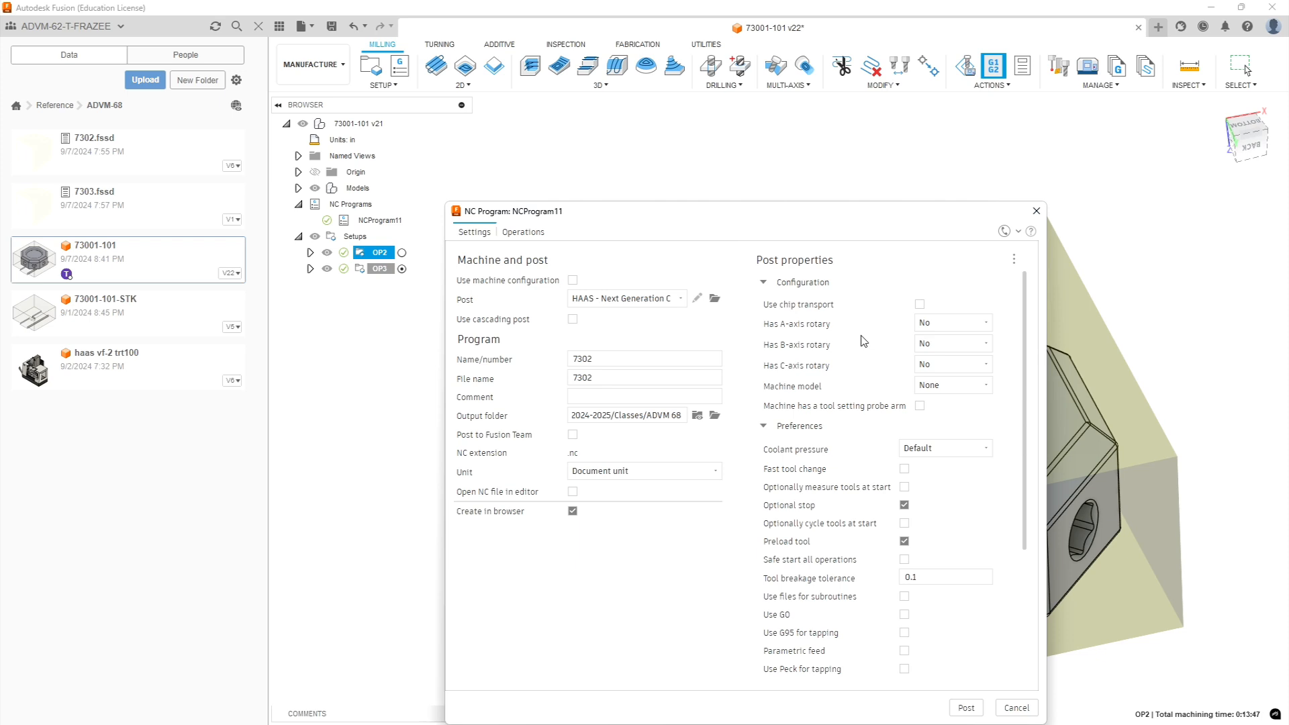
pyautogui.click(401, 253)
pyautogui.click(985, 326)
pyautogui.click(935, 349)
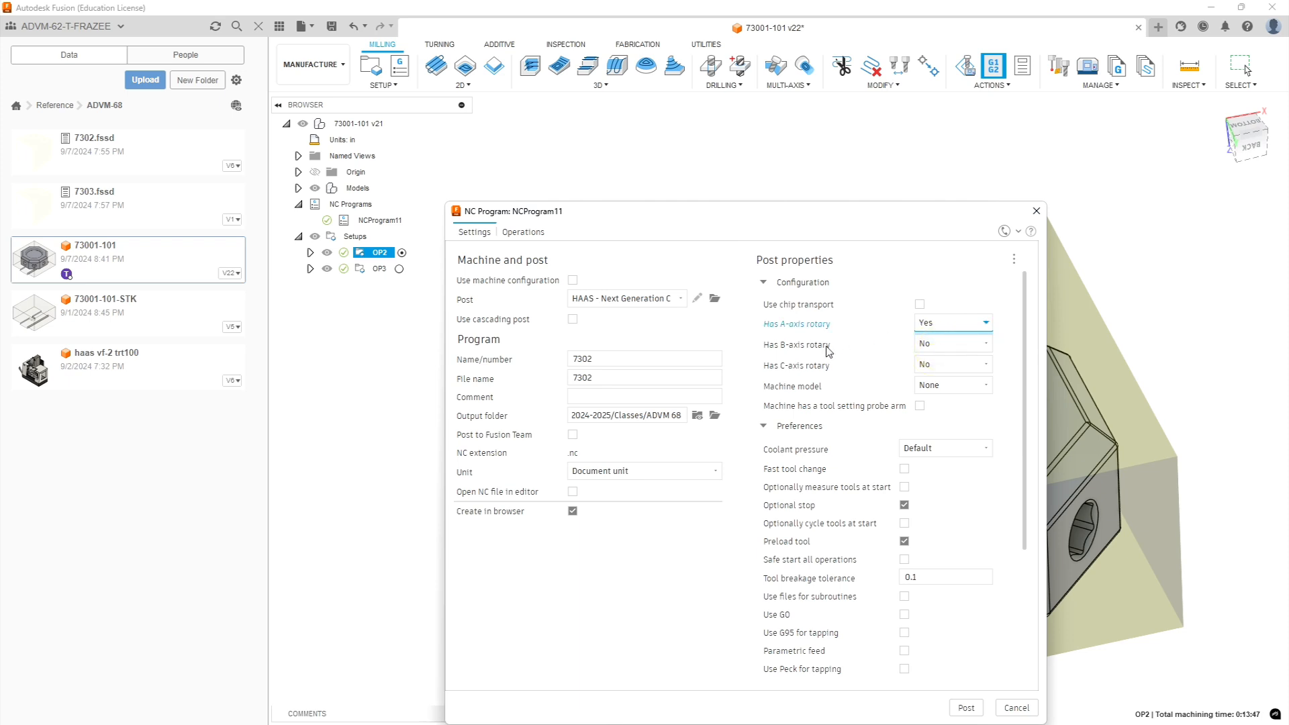
pyautogui.click(985, 365)
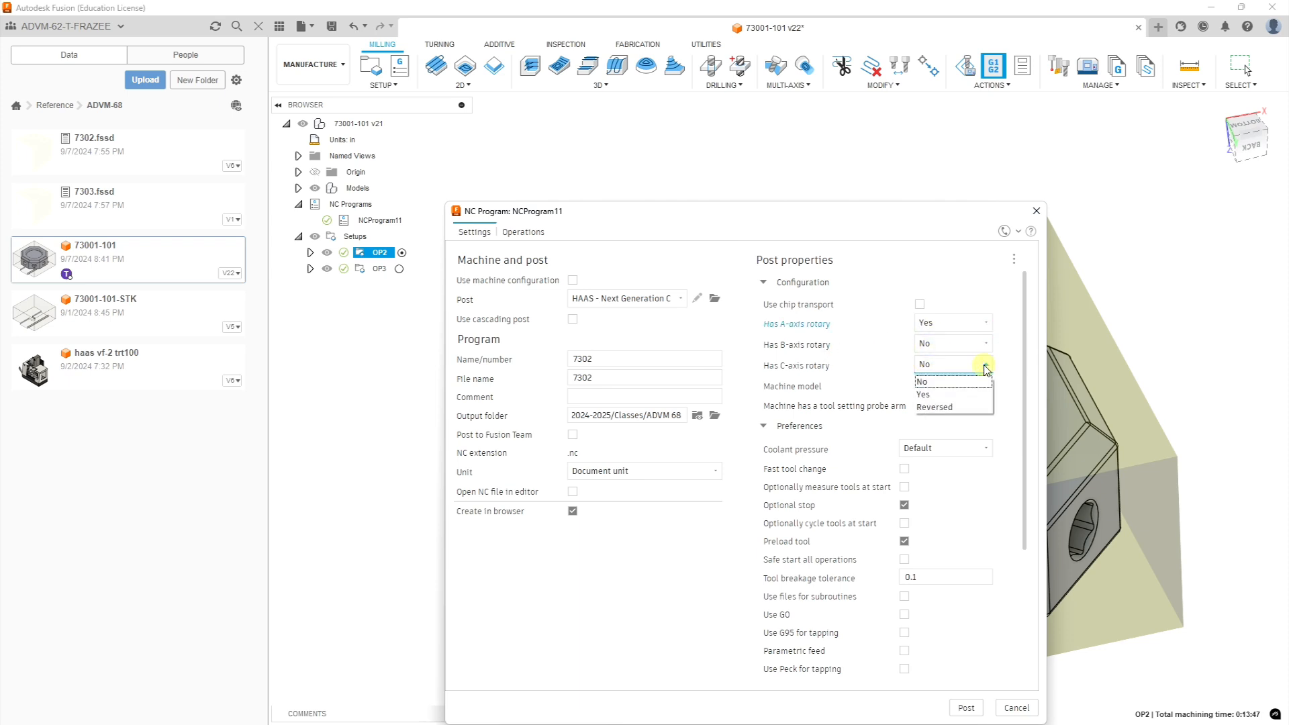
pyautogui.click(923, 391)
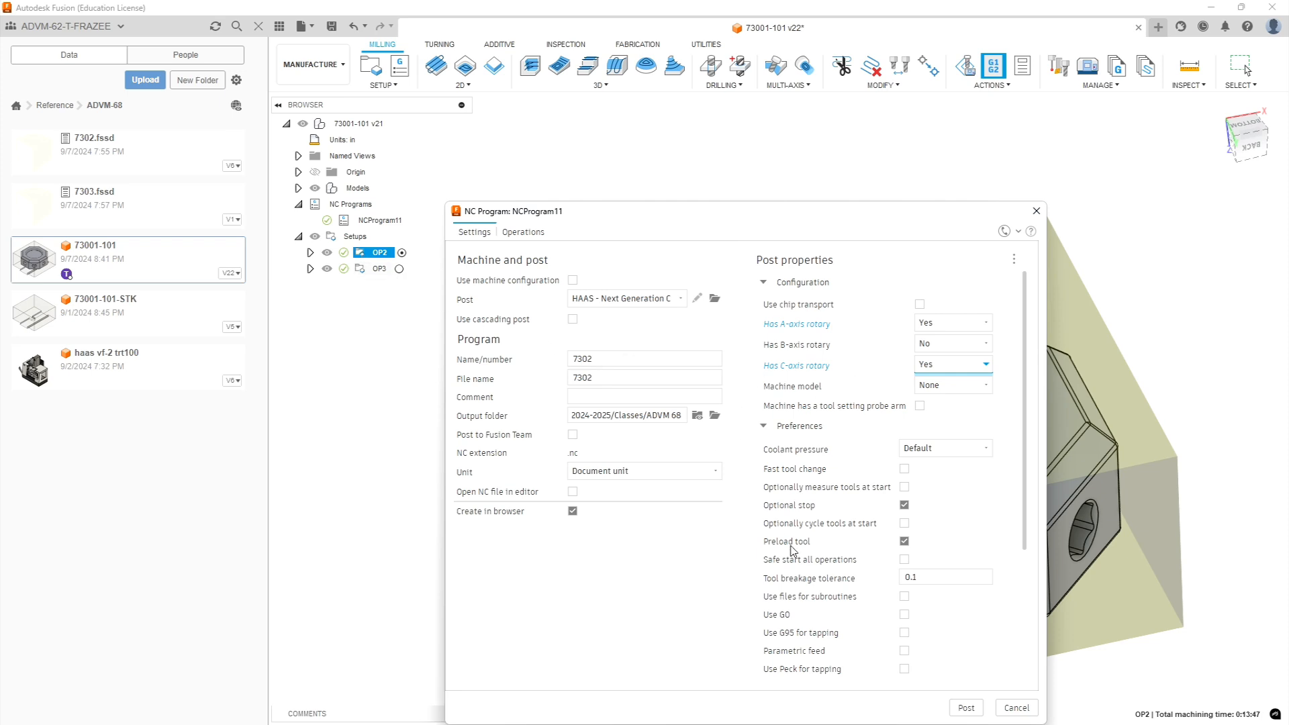
pyautogui.click(966, 709)
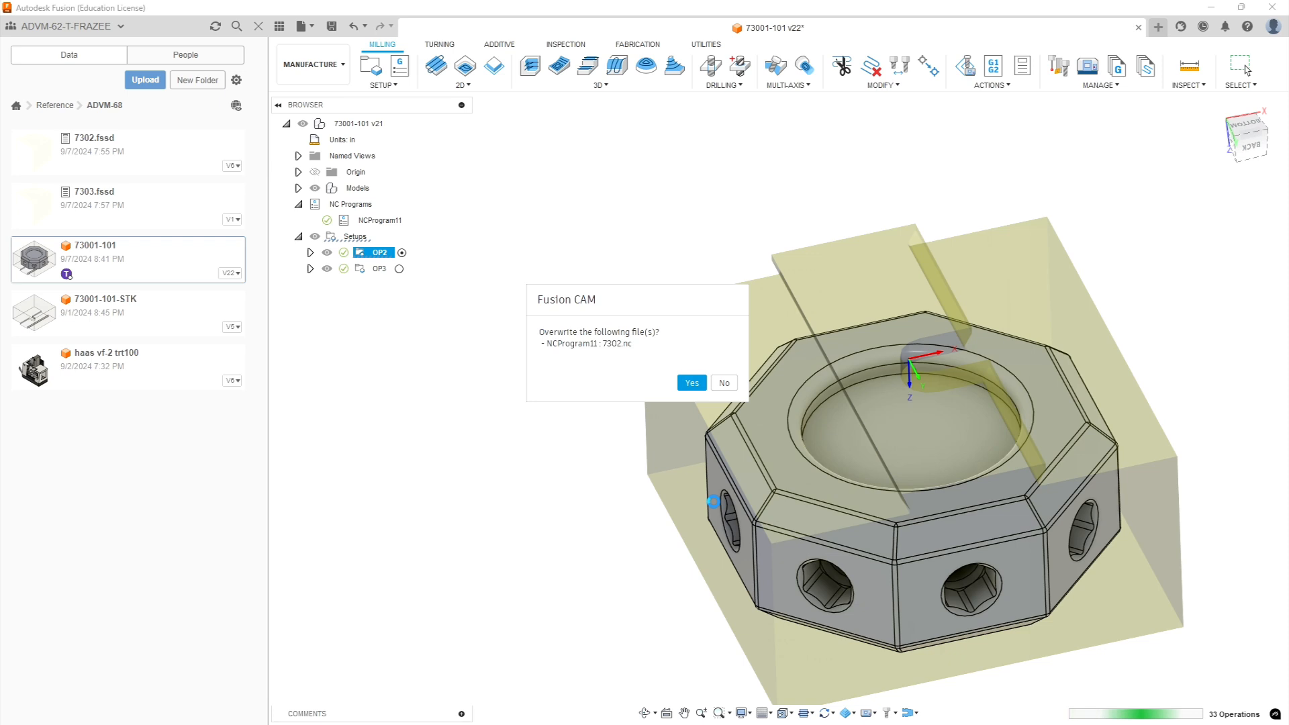
pyautogui.click(685, 388)
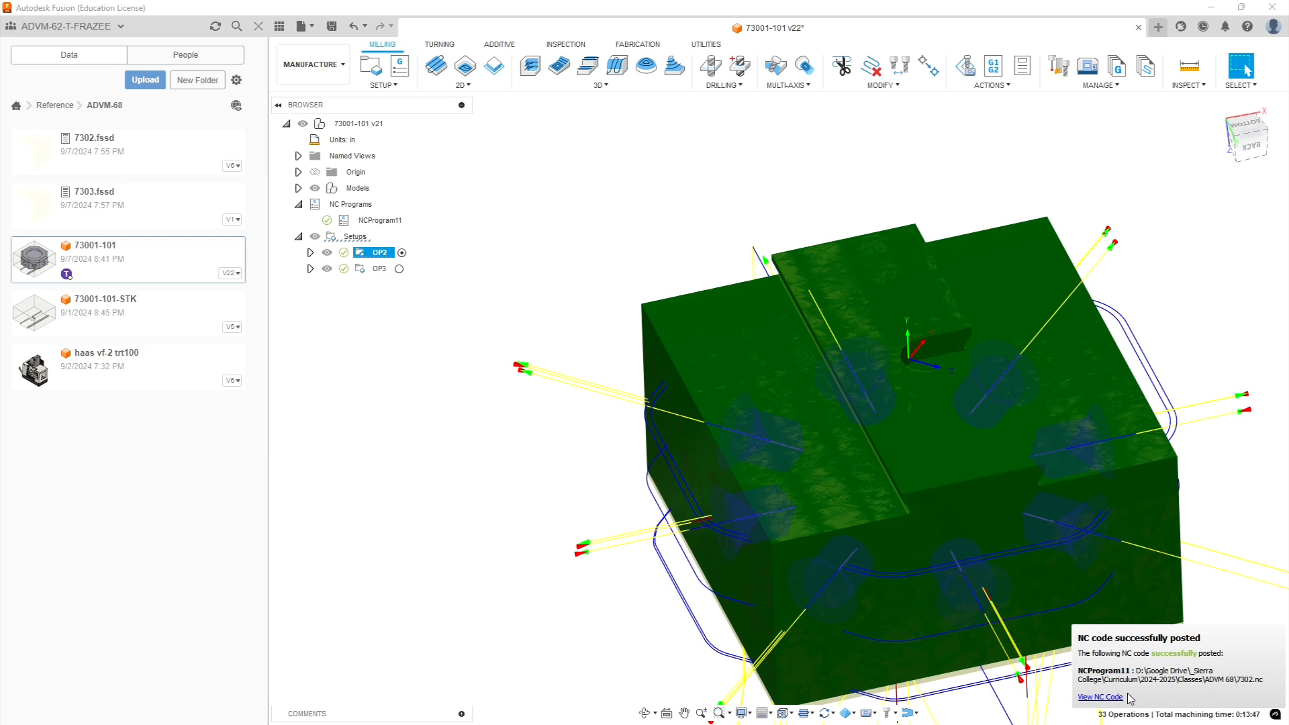
# - Post the OP3 setup as program 7303 with Has A-axis rotary and Has C-axis rotary set to No, overwriting 7303.nc
pyautogui.click(368, 269)
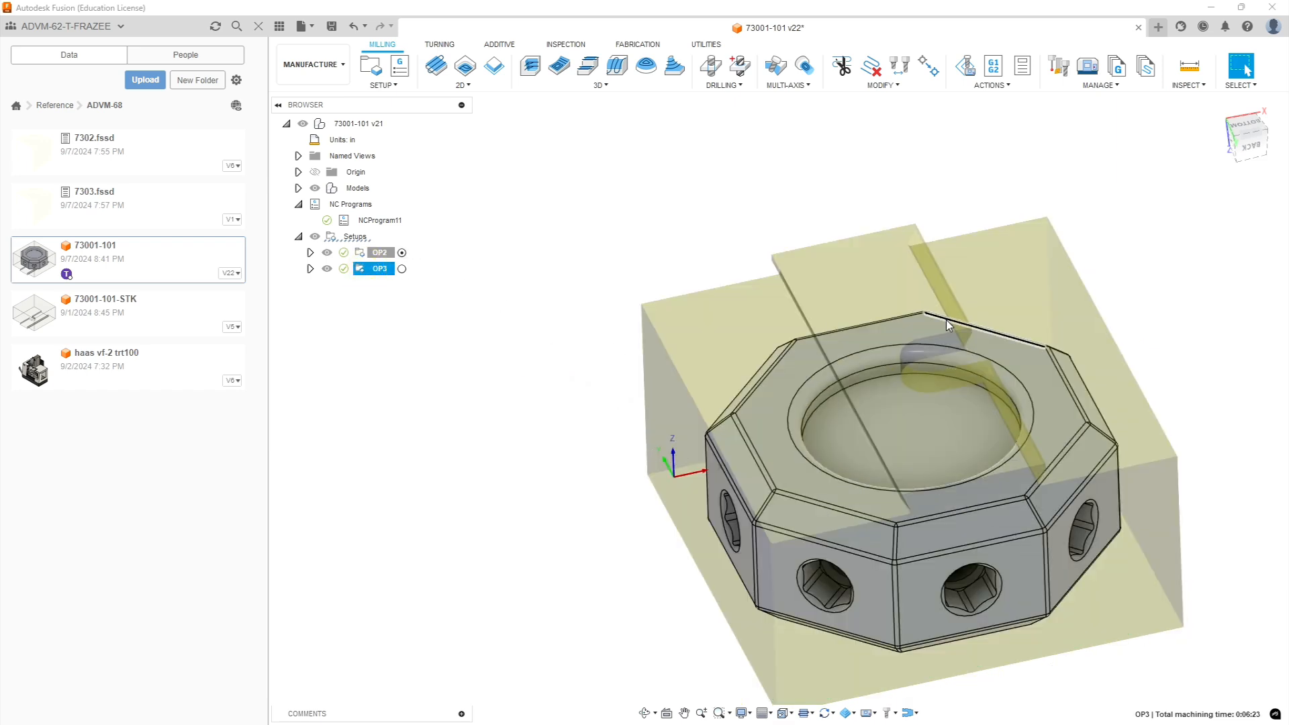
pyautogui.click(997, 69)
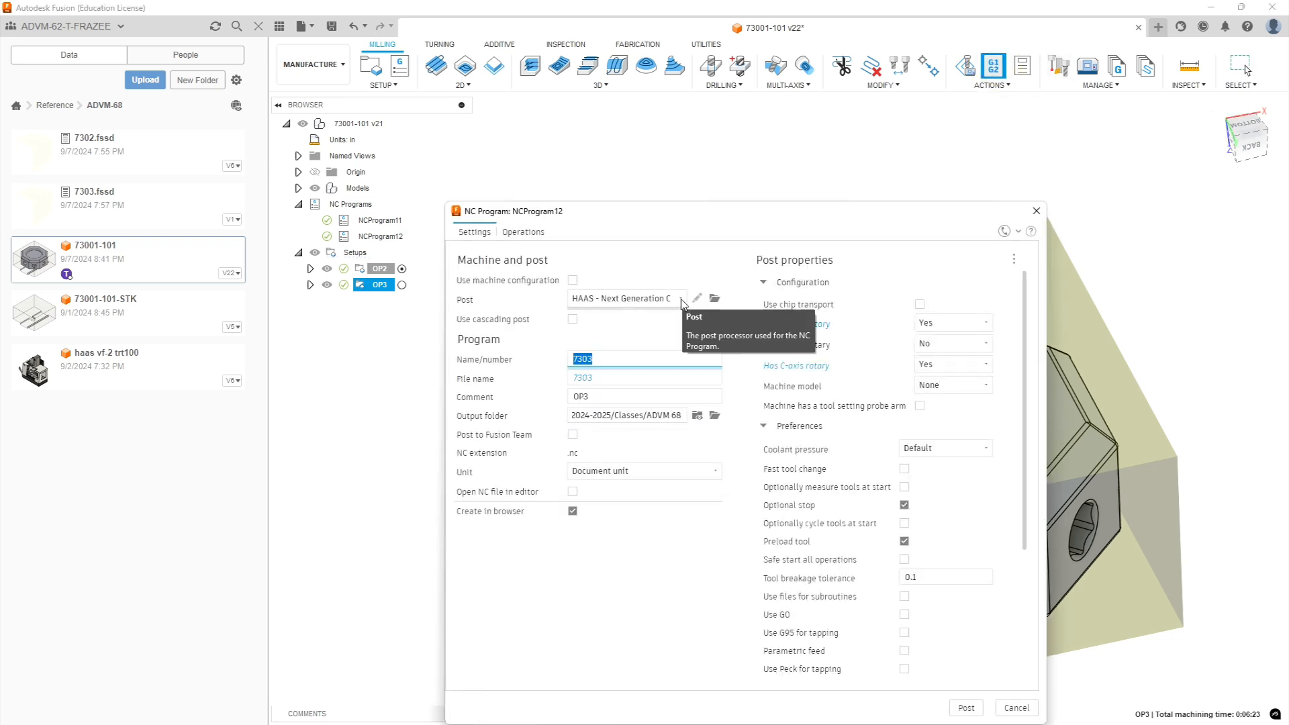
pyautogui.click(980, 325)
pyautogui.click(972, 340)
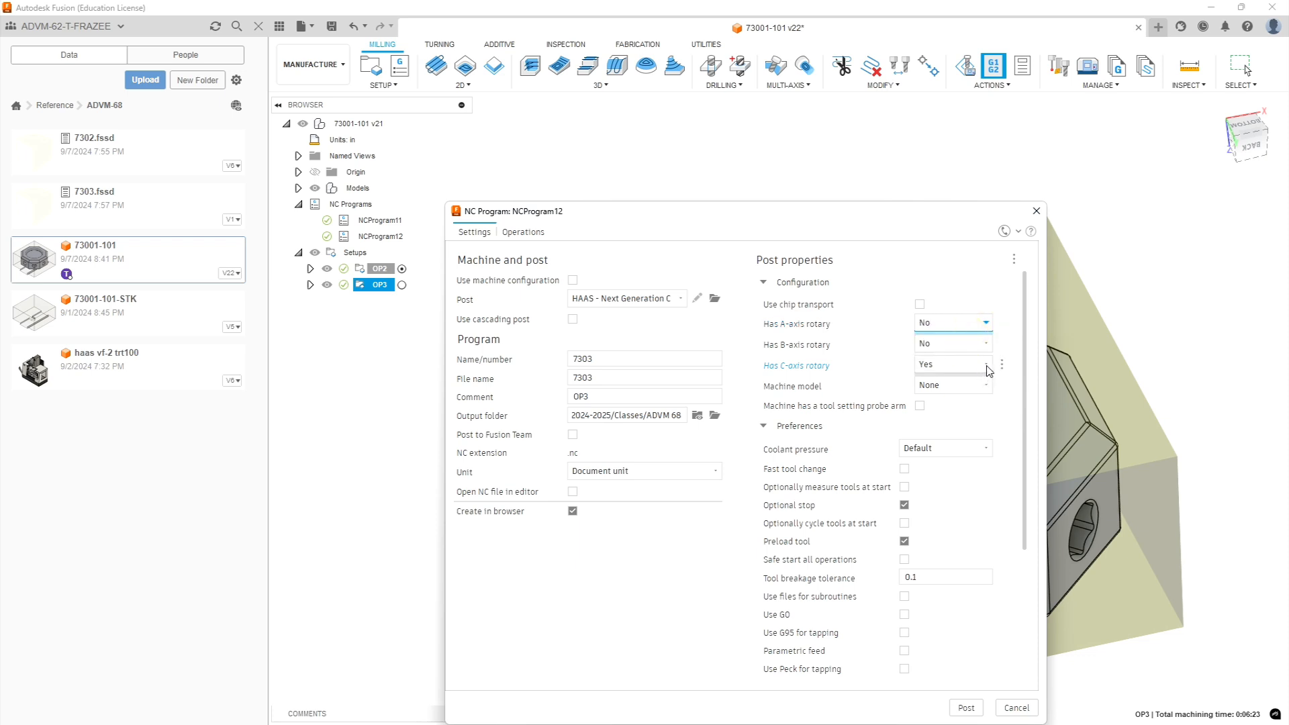
pyautogui.click(988, 366)
pyautogui.click(972, 381)
pyautogui.click(971, 707)
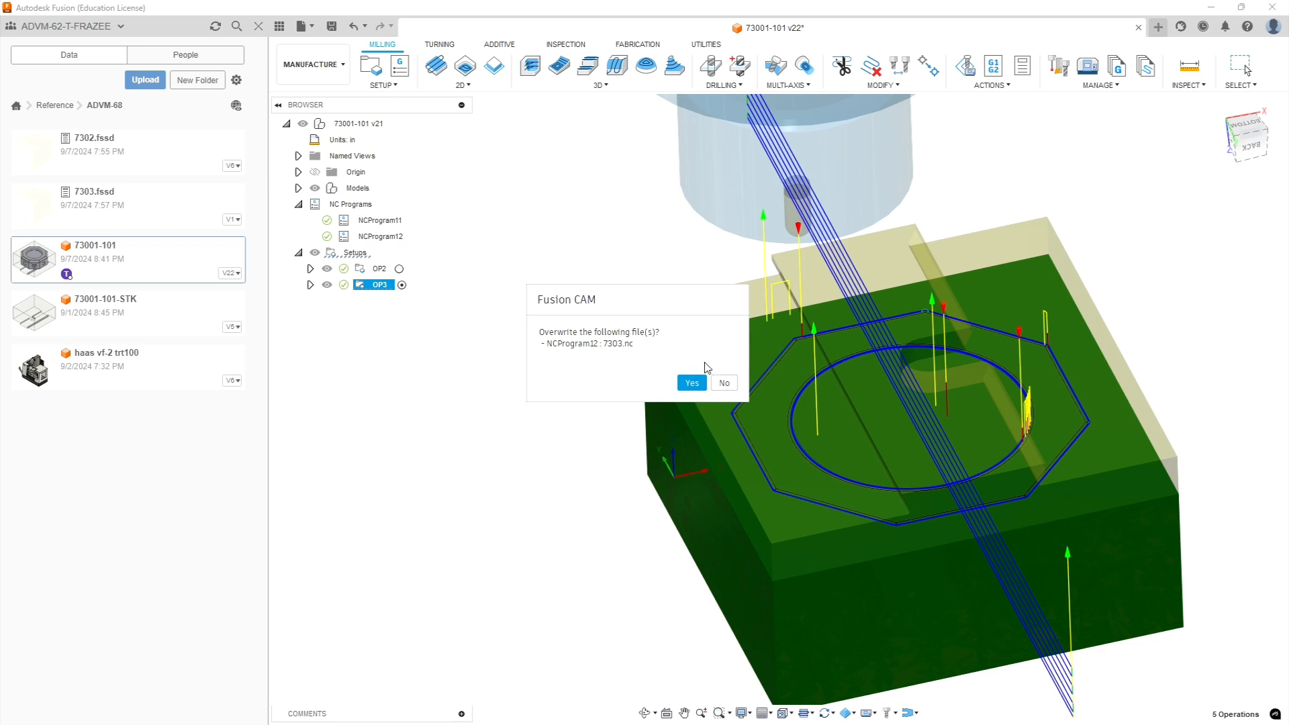
pyautogui.click(692, 383)
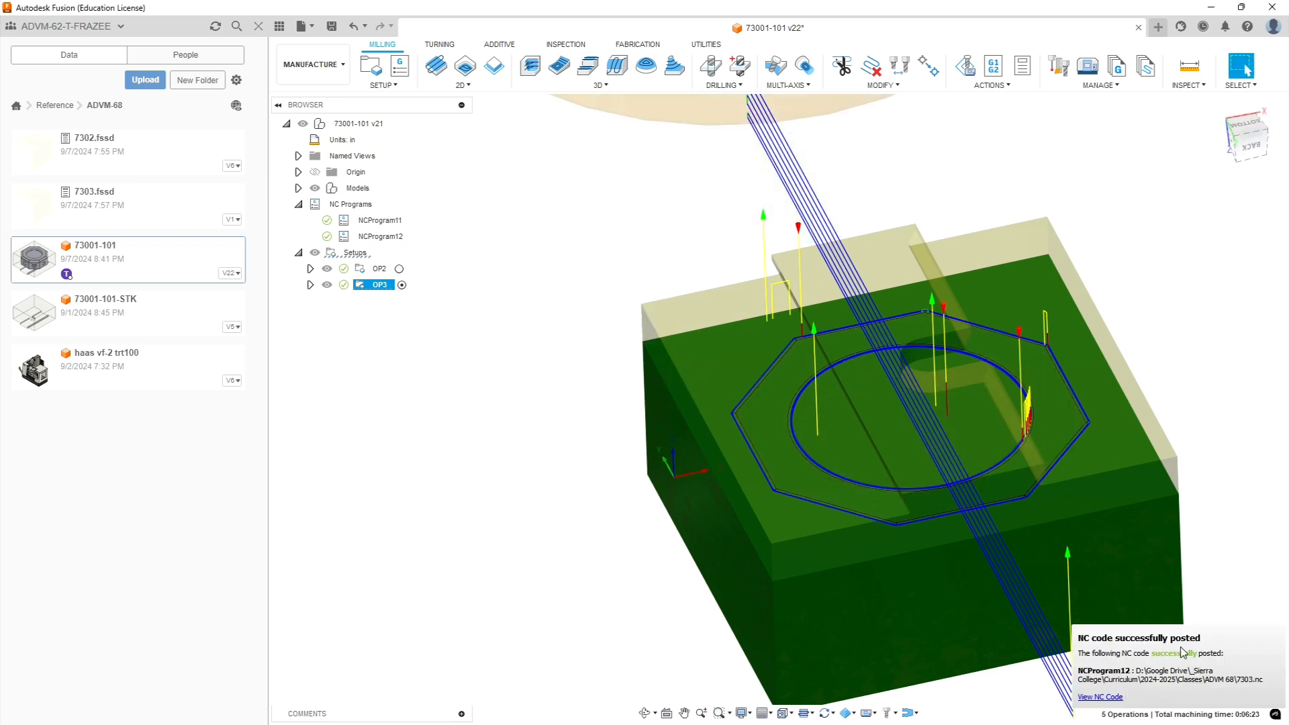
pyautogui.click(1202, 344)
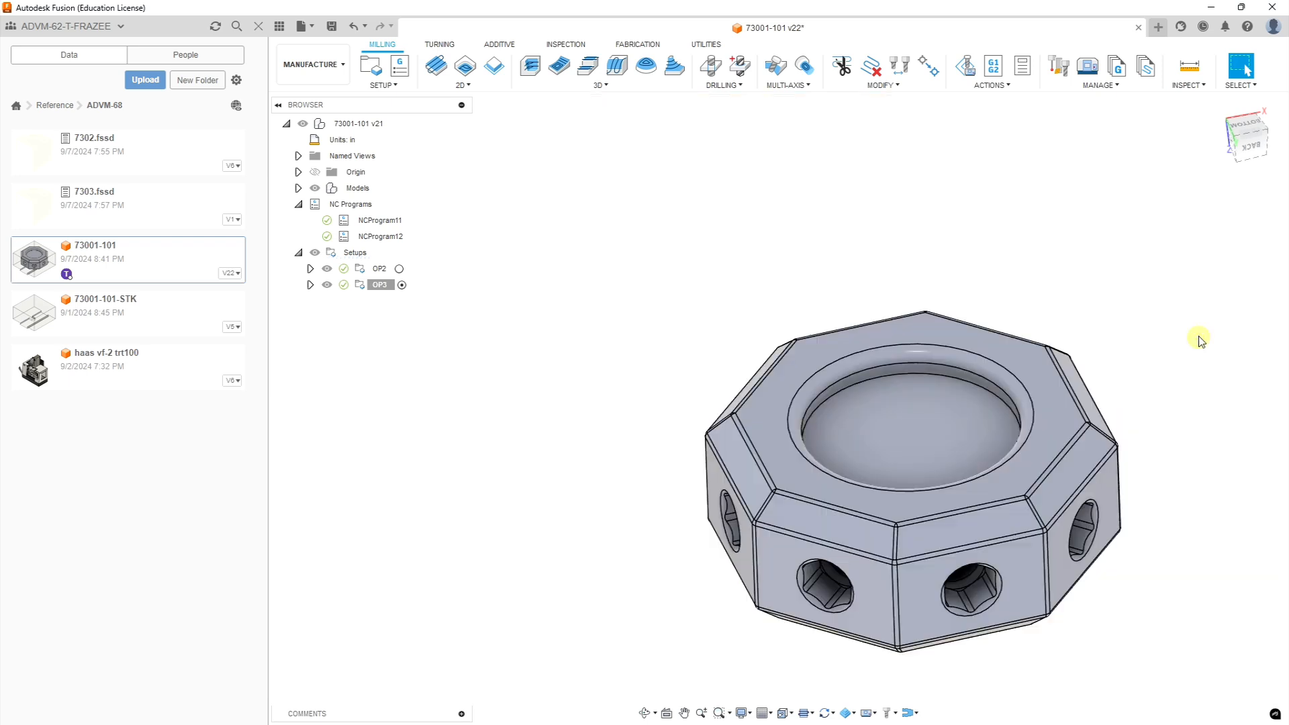
# - Generate a setup sheet for the OP2 setup in the Downloads folder
pyautogui.click(417, 225)
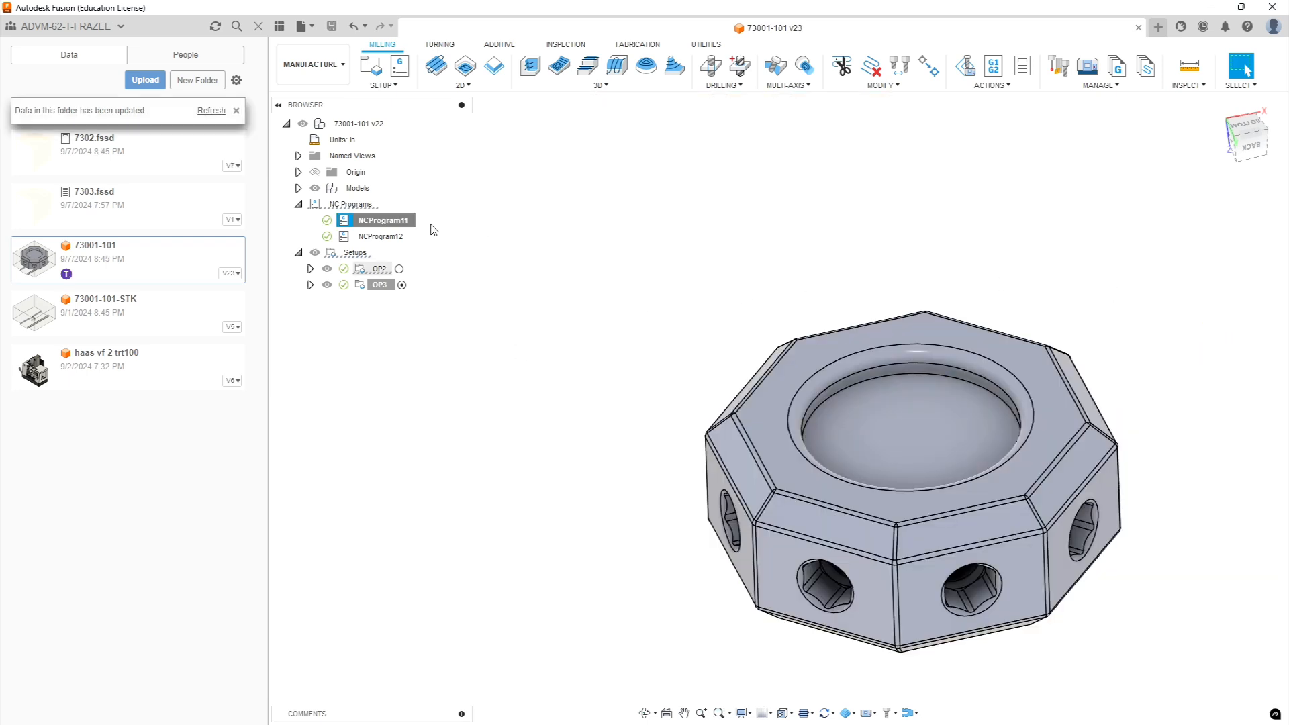
pyautogui.click(299, 204)
pyautogui.click(380, 236)
pyautogui.keyDown('shift'); pyautogui.moveTo(1058, 437); pyautogui.dragTo(1059, 338, button='middle'); pyautogui.keyUp('shift')
pyautogui.scroll(-5, 1074, 363)
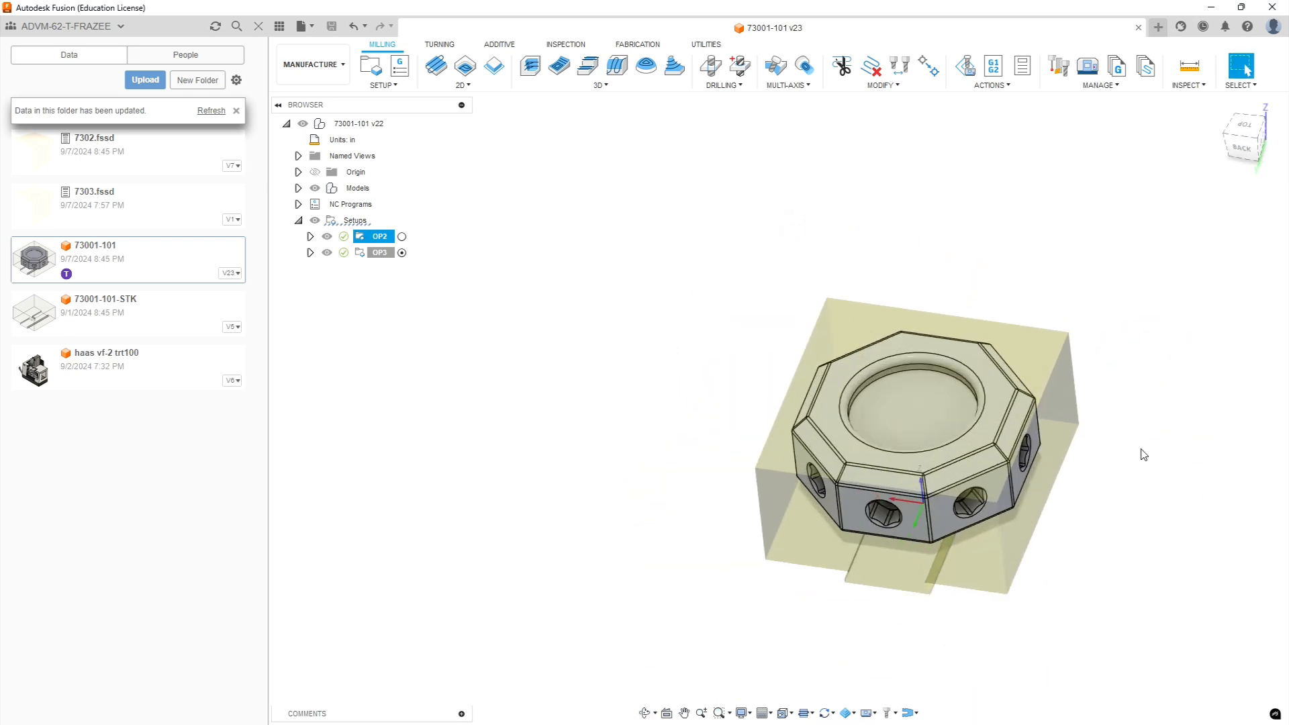
pyautogui.scroll(5, 1139, 452)
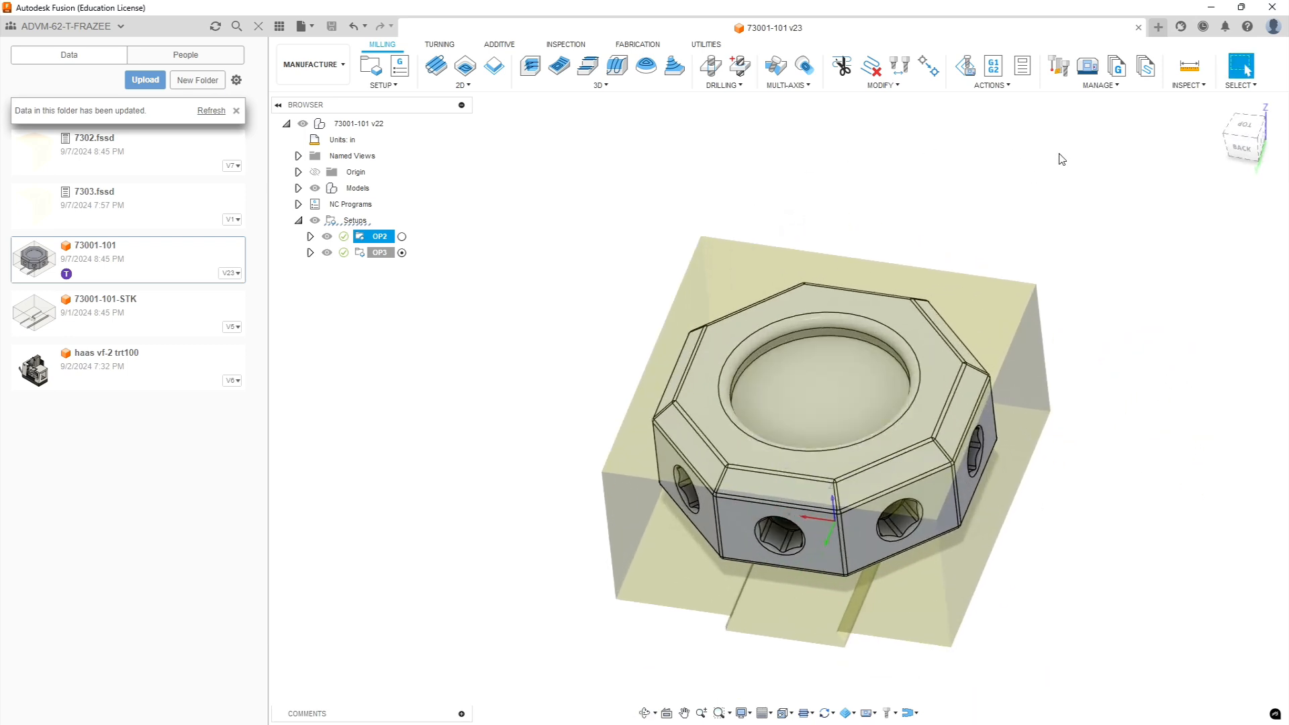
pyautogui.click(1022, 66)
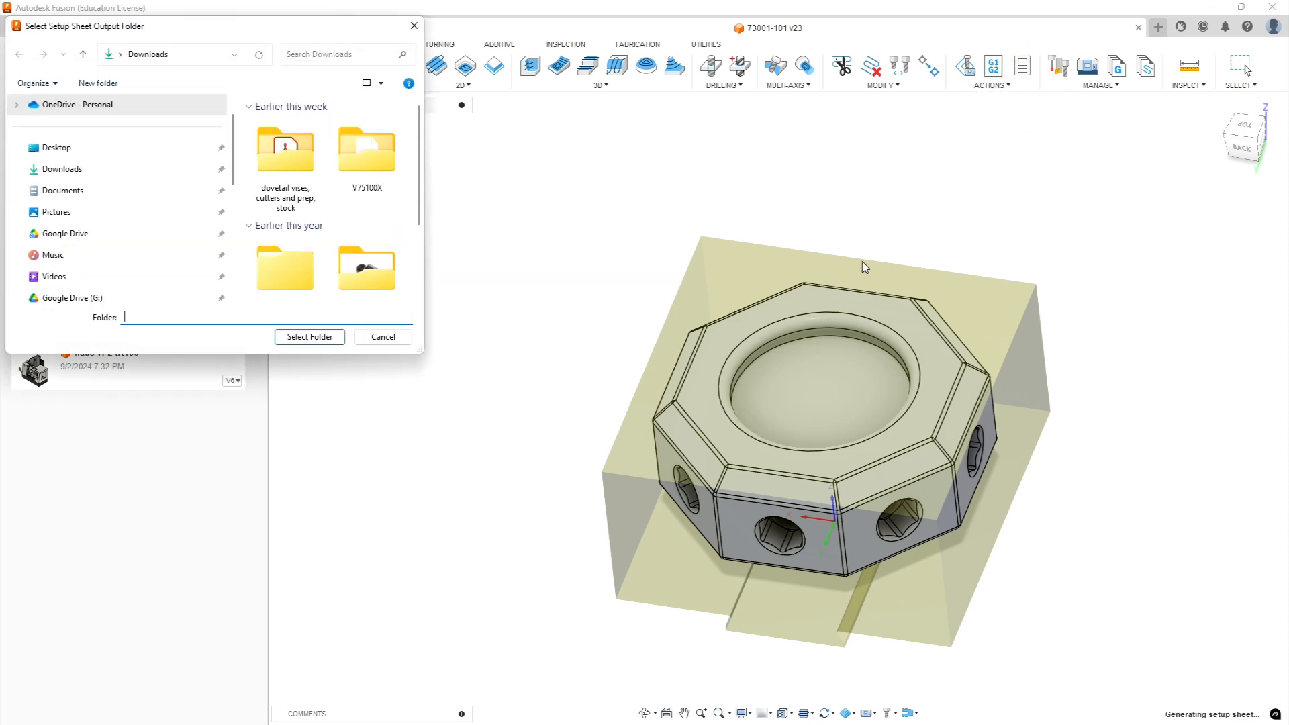
pyautogui.click(321, 332)
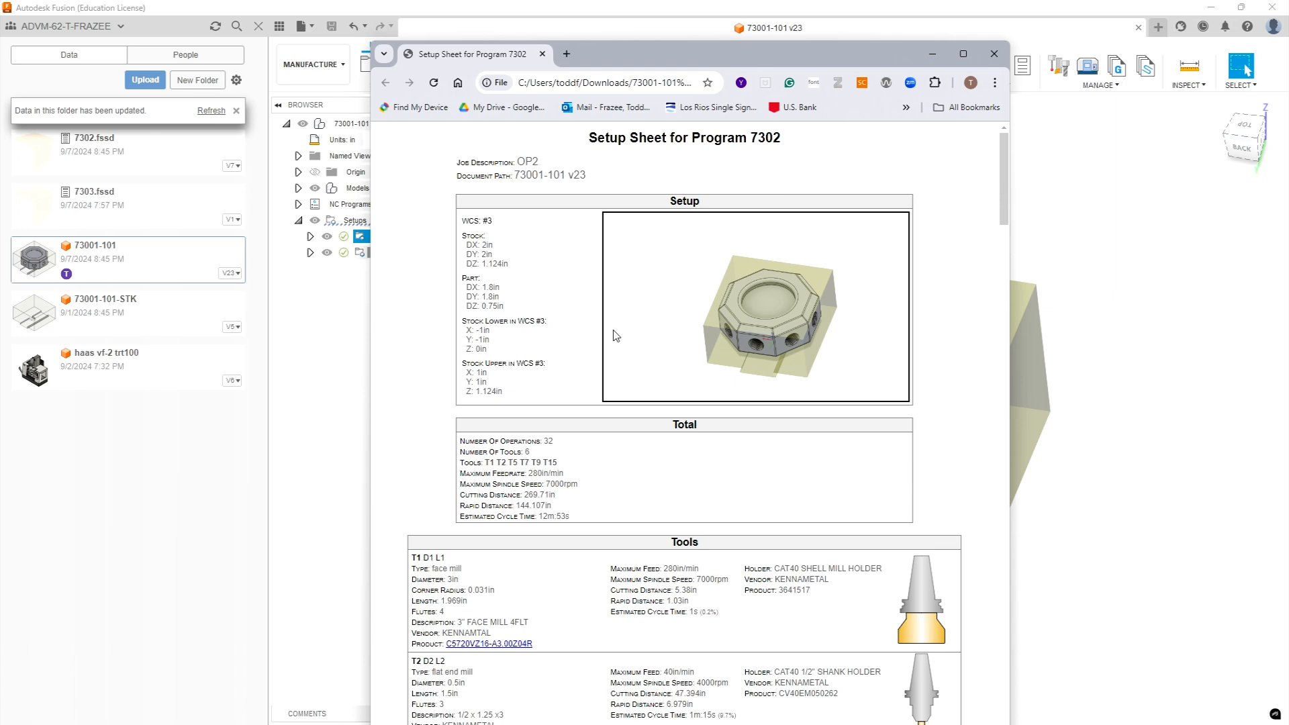
# - Save the setup sheet as Setup Sheet for Program 7302.pdf in the ADVM 68 folder, replacing the existing file, and close it
pyautogui.rightClick(852, 155)
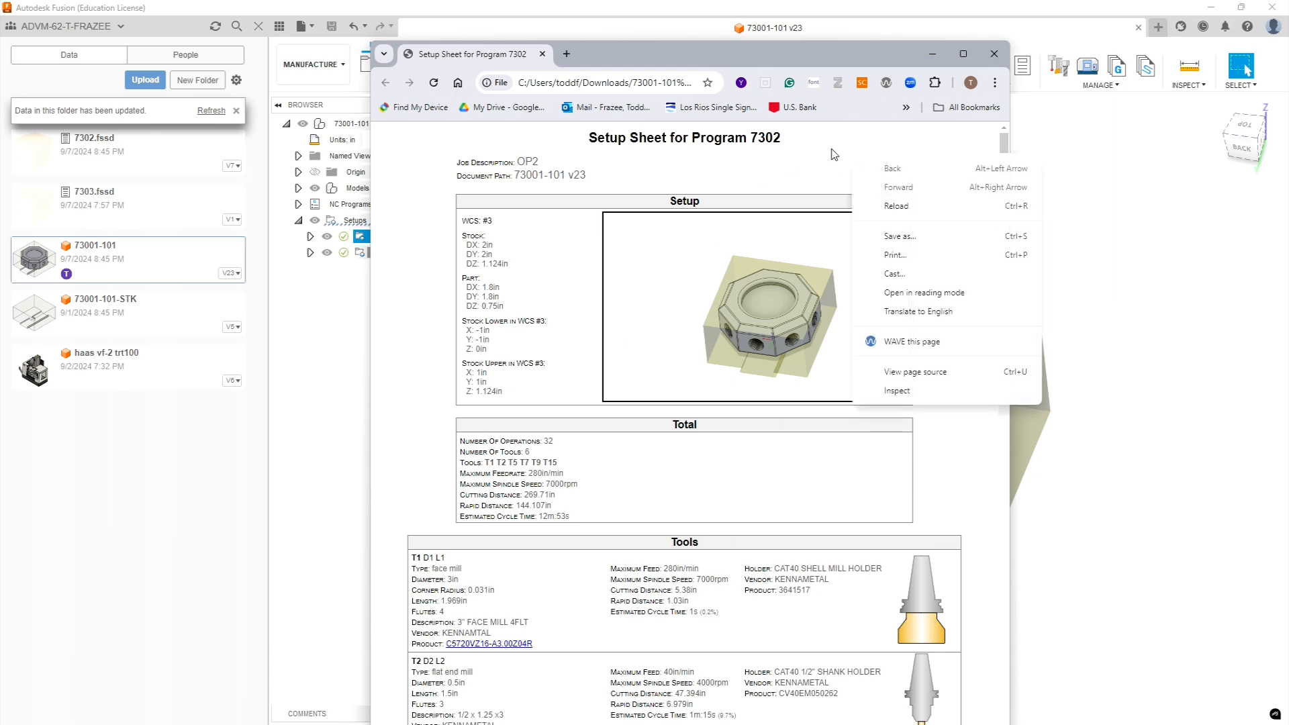
pyautogui.click(895, 255)
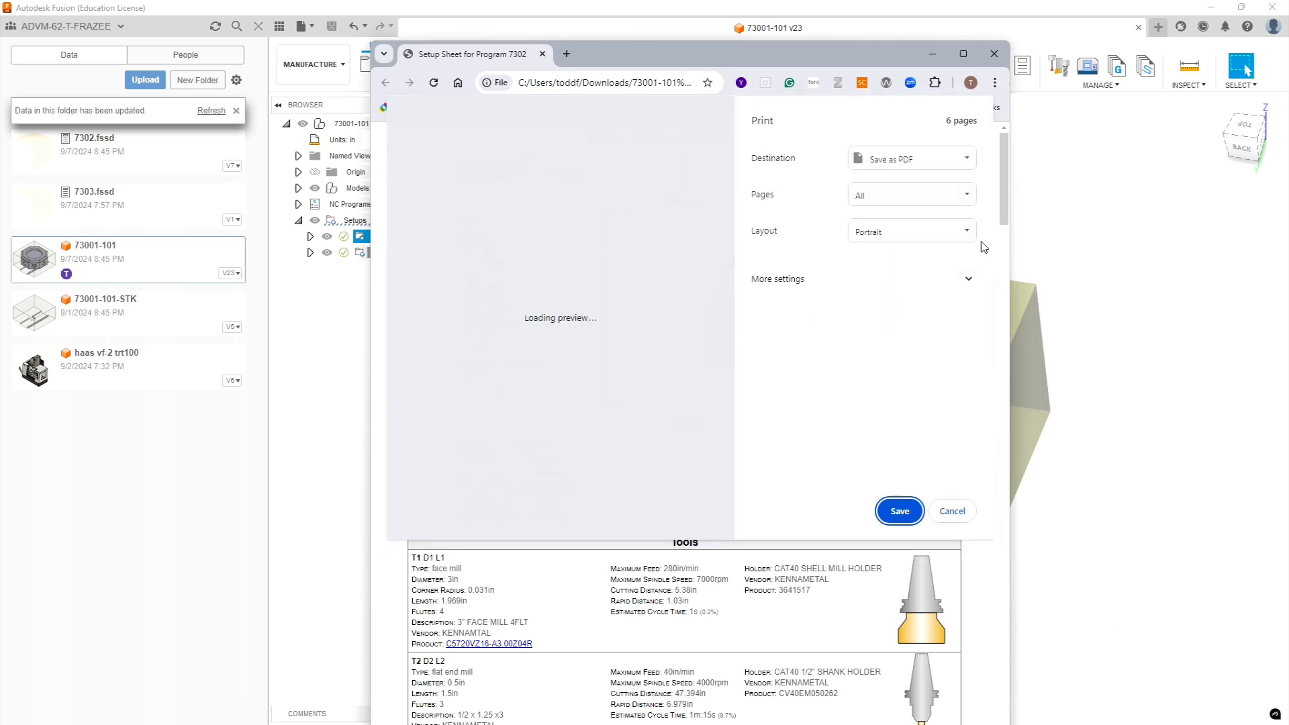
pyautogui.click(910, 502)
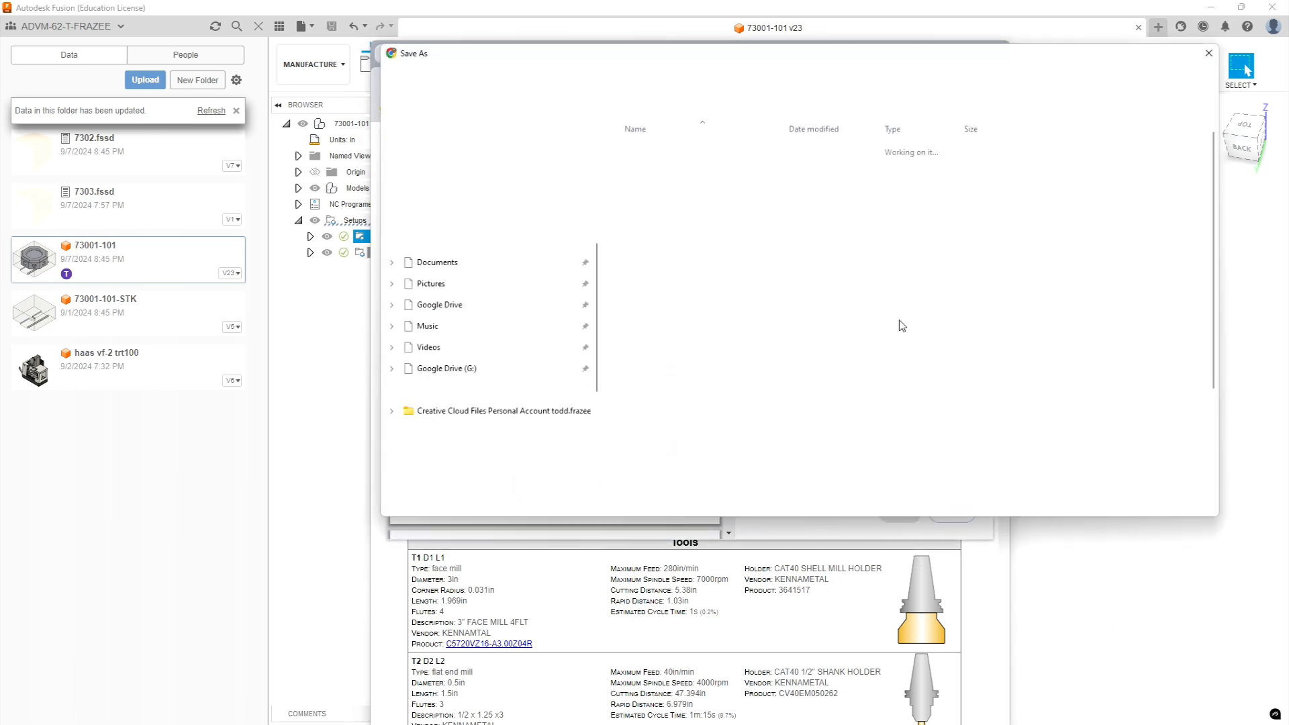
pyautogui.click(1117, 503)
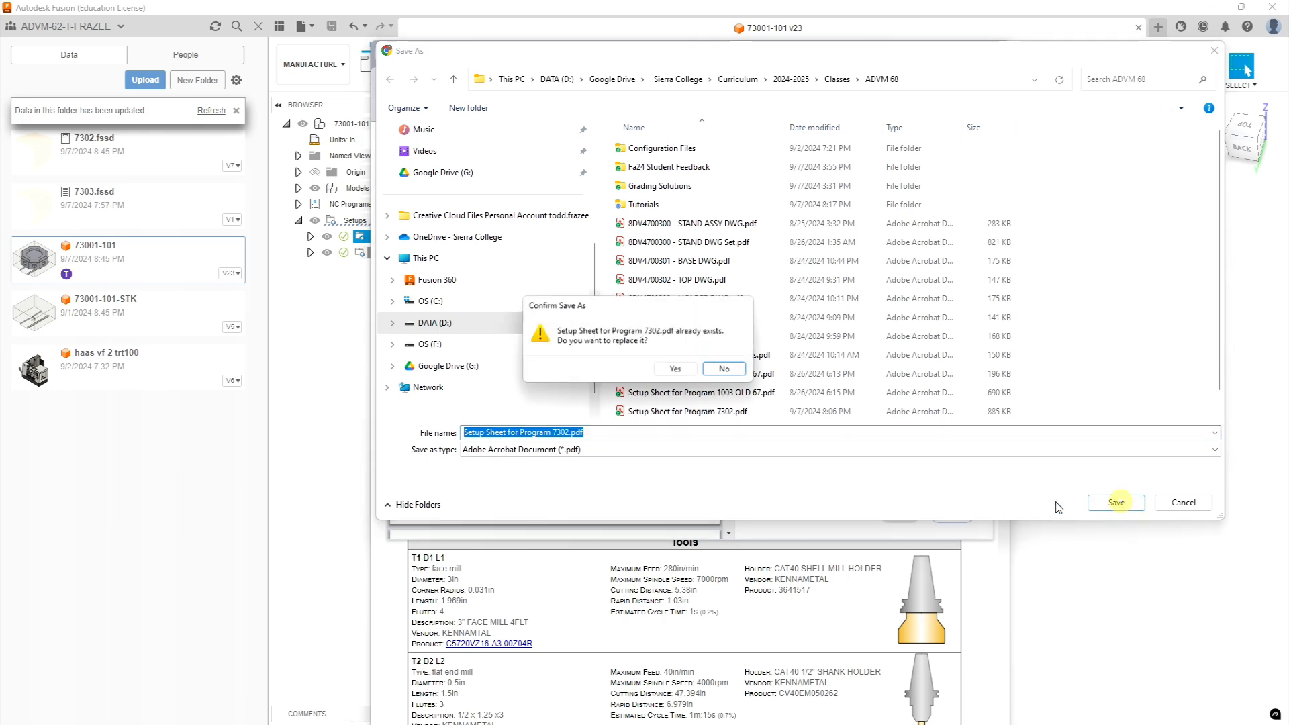
pyautogui.click(676, 370)
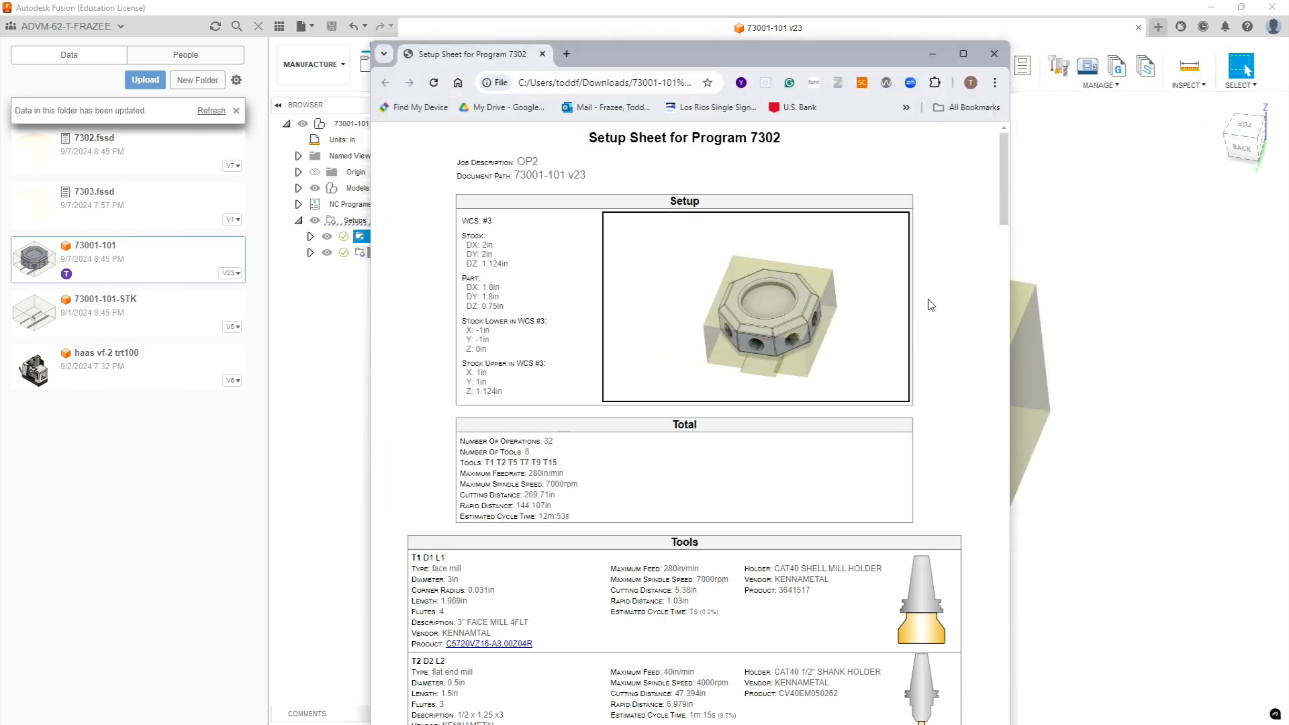
pyautogui.click(994, 54)
# - Generate a setup sheet for the OP3 setup in the Downloads folder
pyautogui.keyDown('shift'); pyautogui.moveTo(1039, 167); pyautogui.dragTo(725, 164, button='middle'); pyautogui.keyUp('shift')
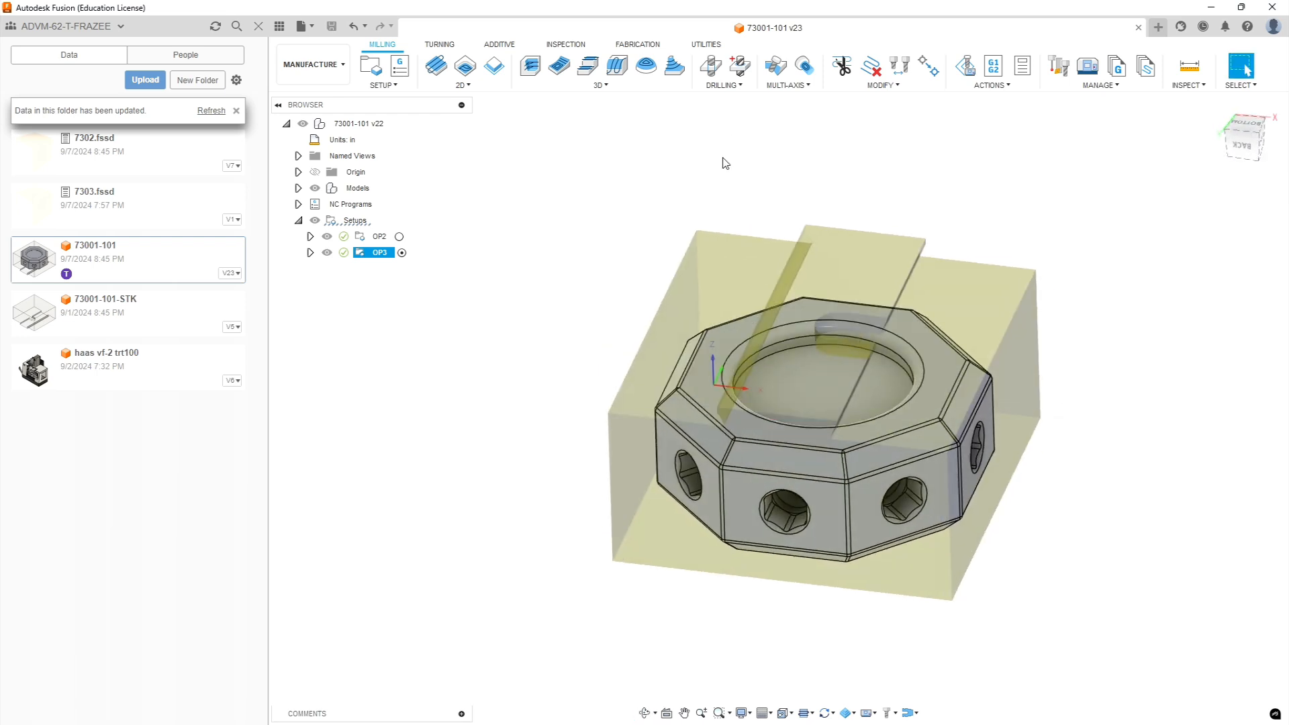
pyautogui.click(1022, 67)
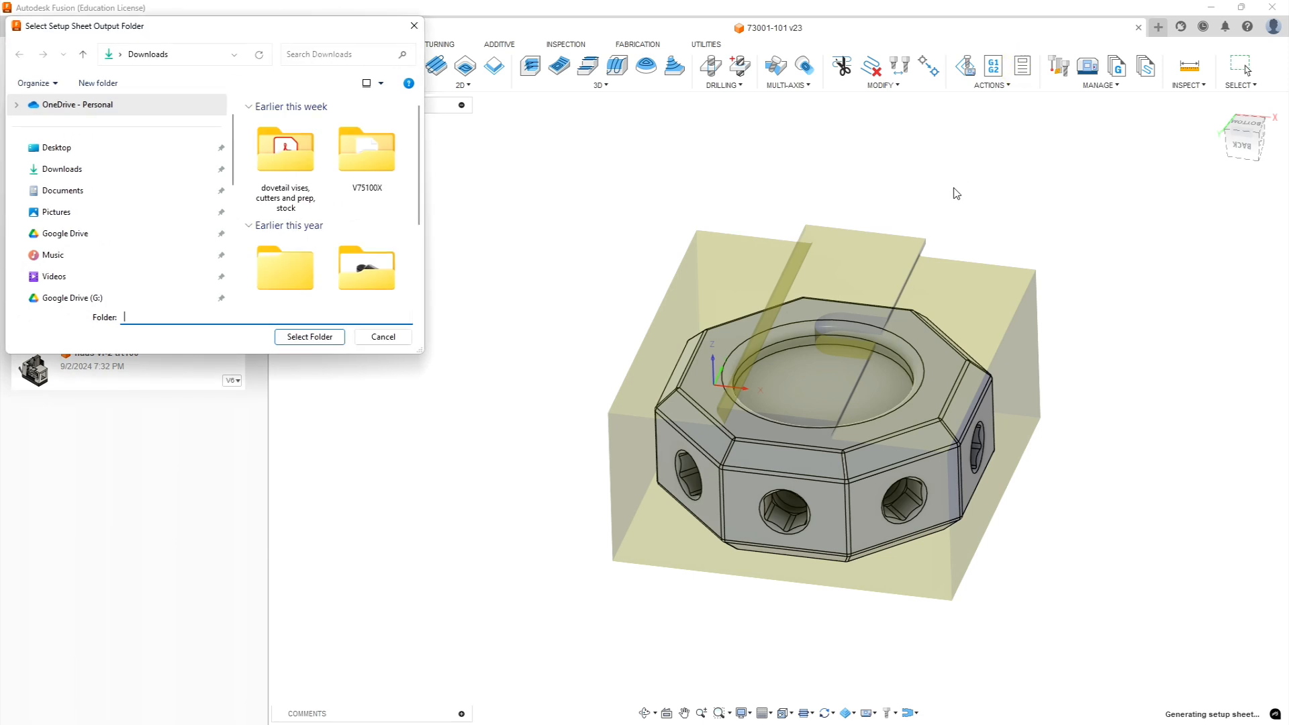
pyautogui.click(316, 338)
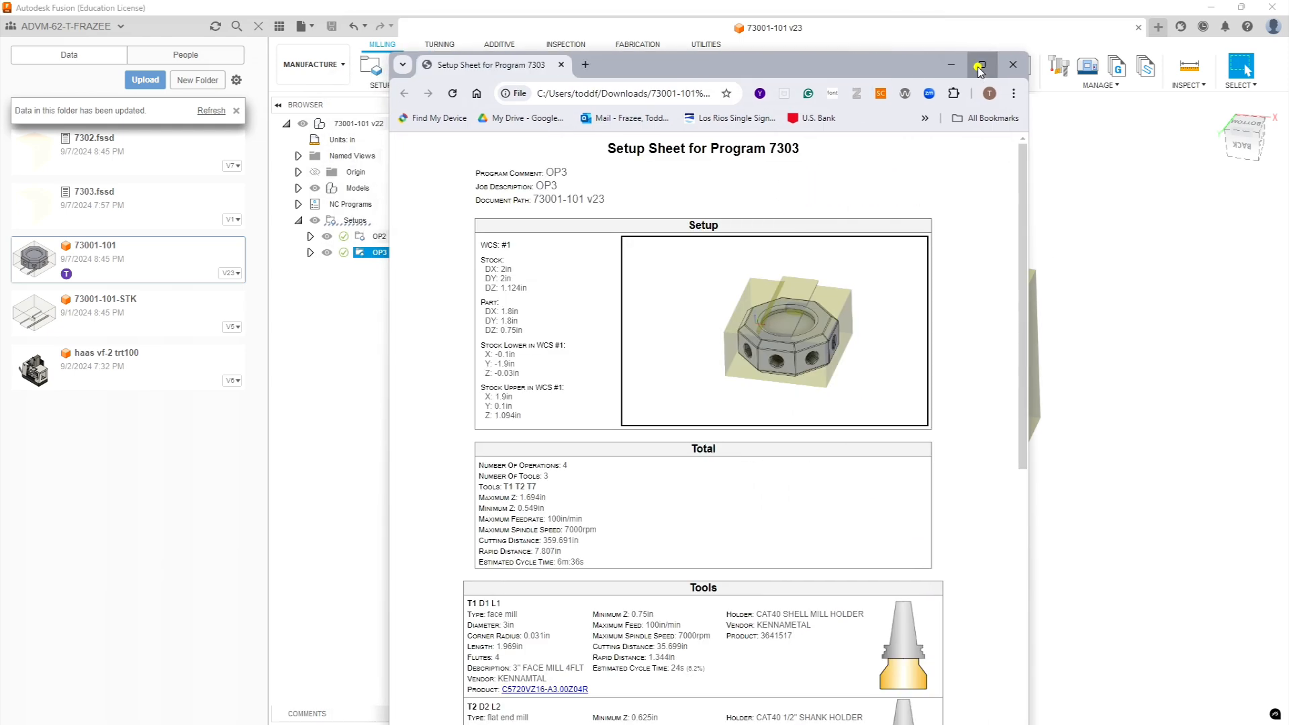
# - Save the OP3 setup sheet as Setup Sheet for Program 7303.pdf in the ADVM 68 folder, replacing the existing file
pyautogui.click(979, 65)
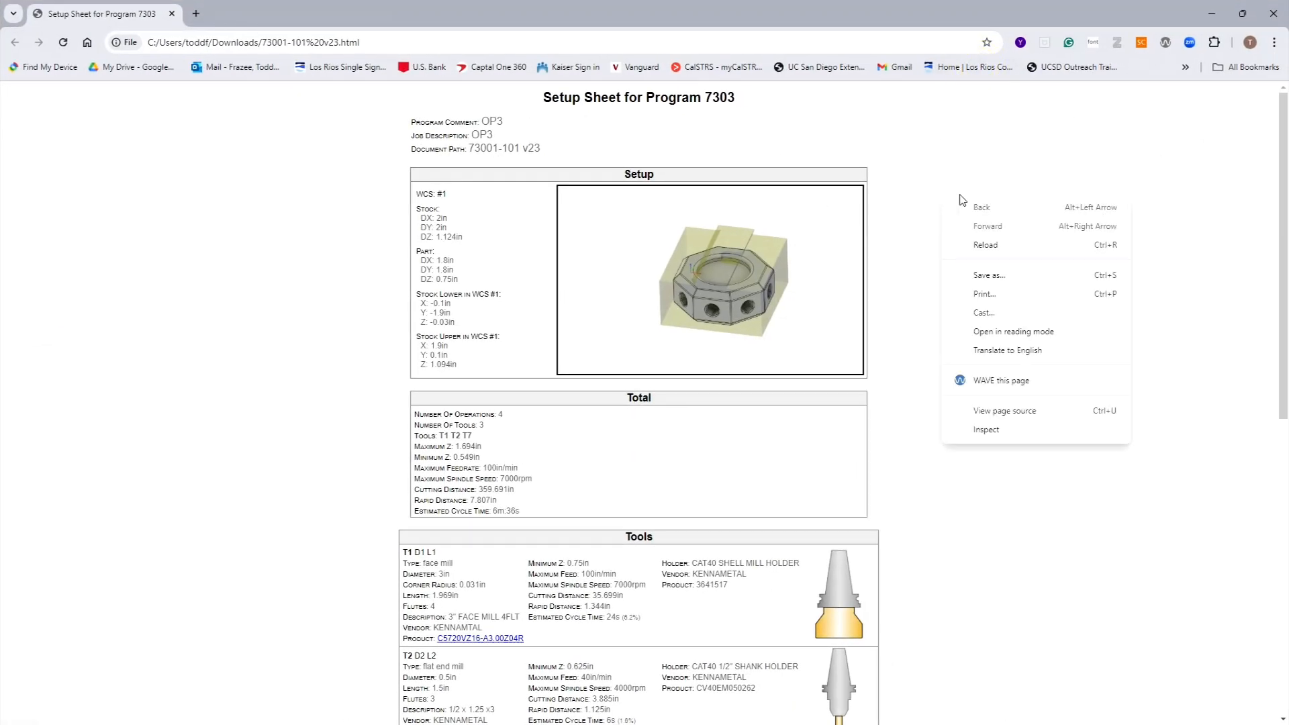
pyautogui.click(984, 295)
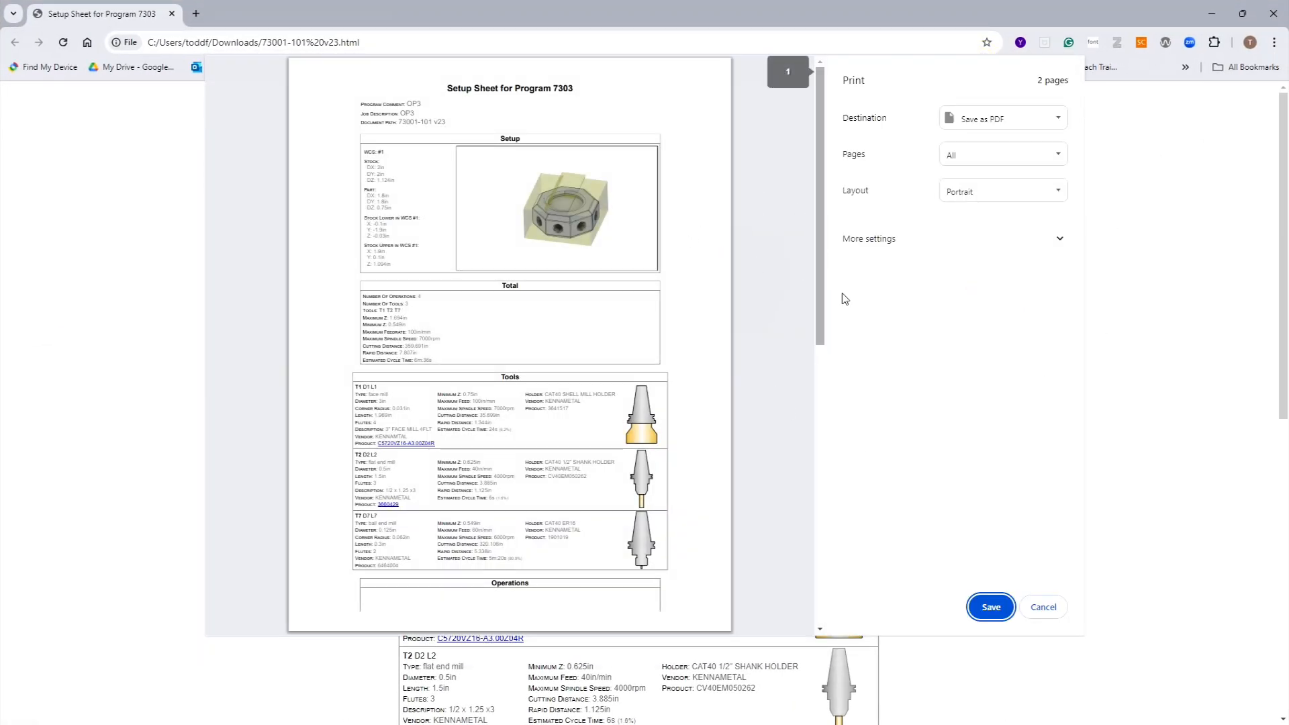
pyautogui.click(991, 607)
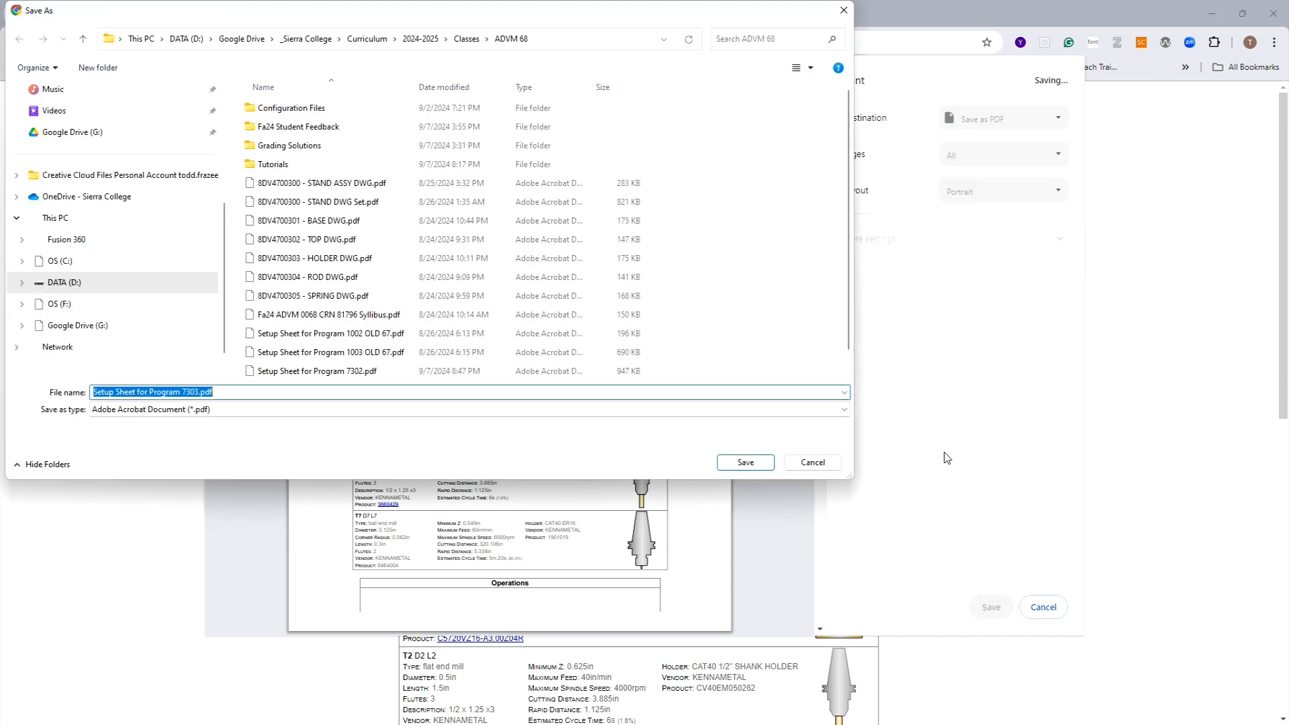
pyautogui.click(745, 462)
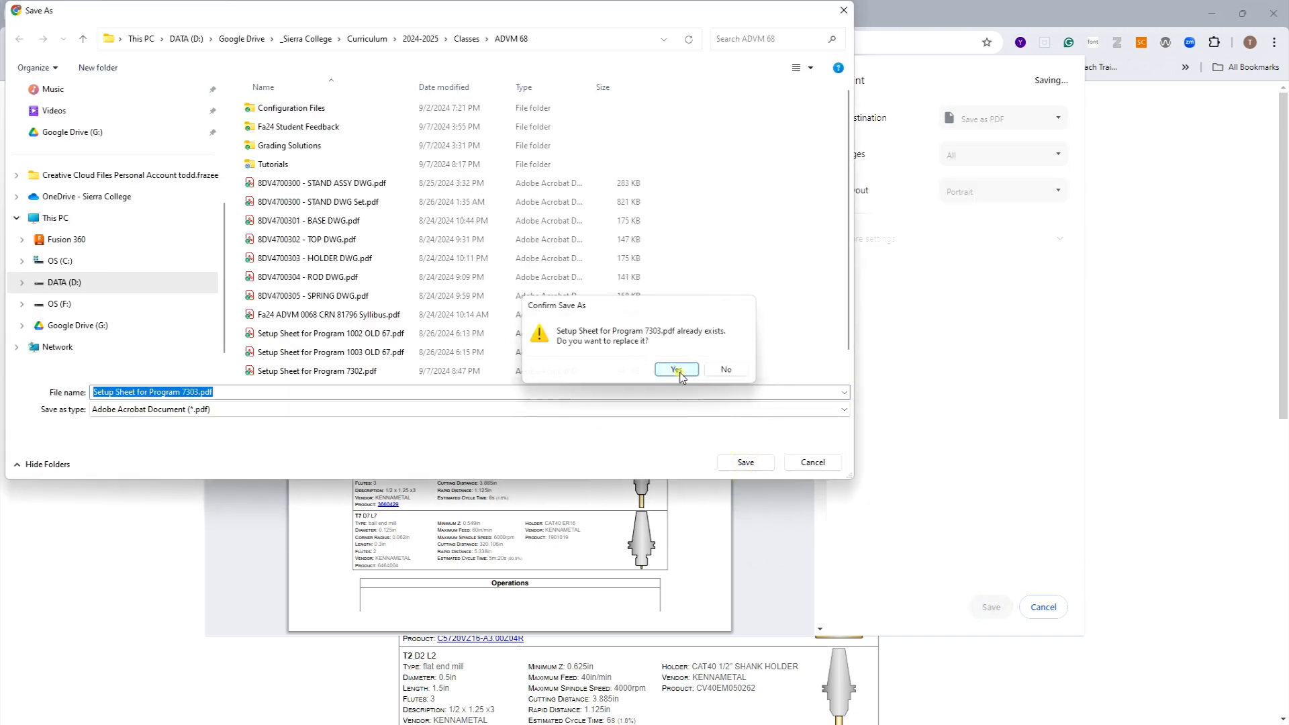
pyautogui.click(678, 371)
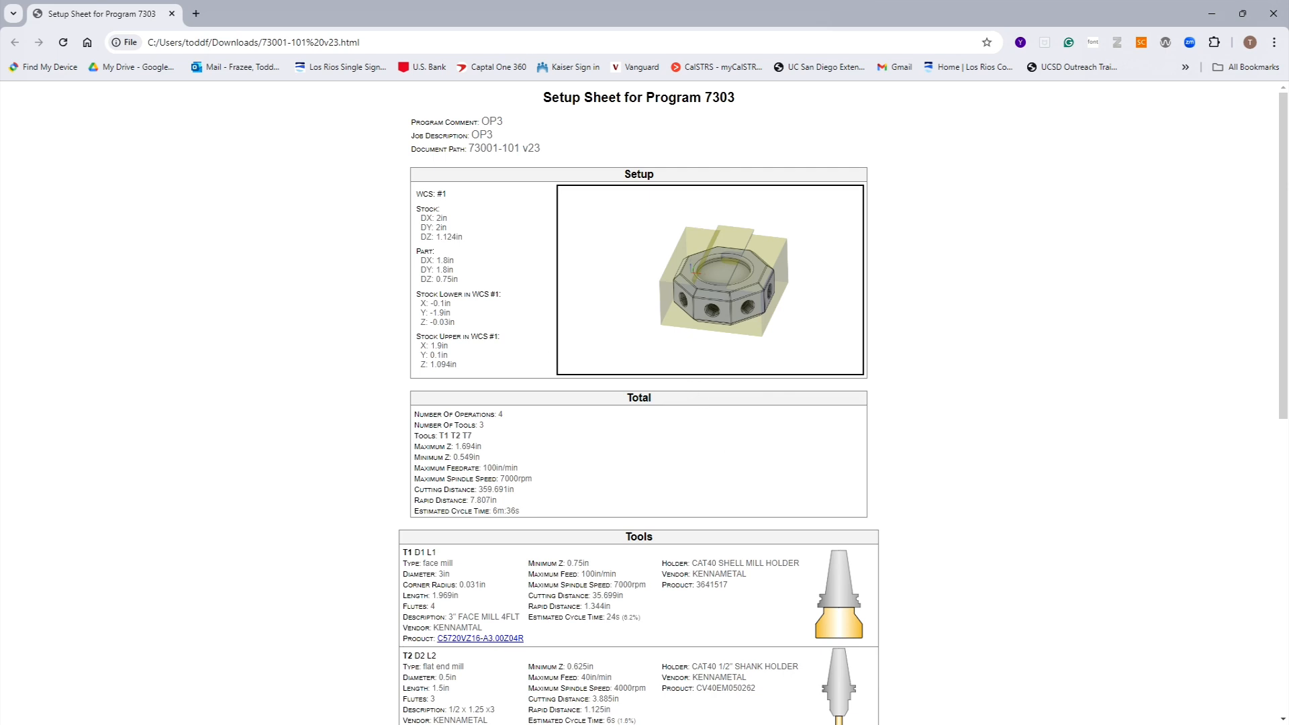
# - Switch to the Canvas assignment U5: CAD/CAM 73001-101 -MULTI TOOL and view its upload form's file chooser without choosing a file
pyautogui.moveTo(0, 222); pyautogui.dragTo(705, 47)
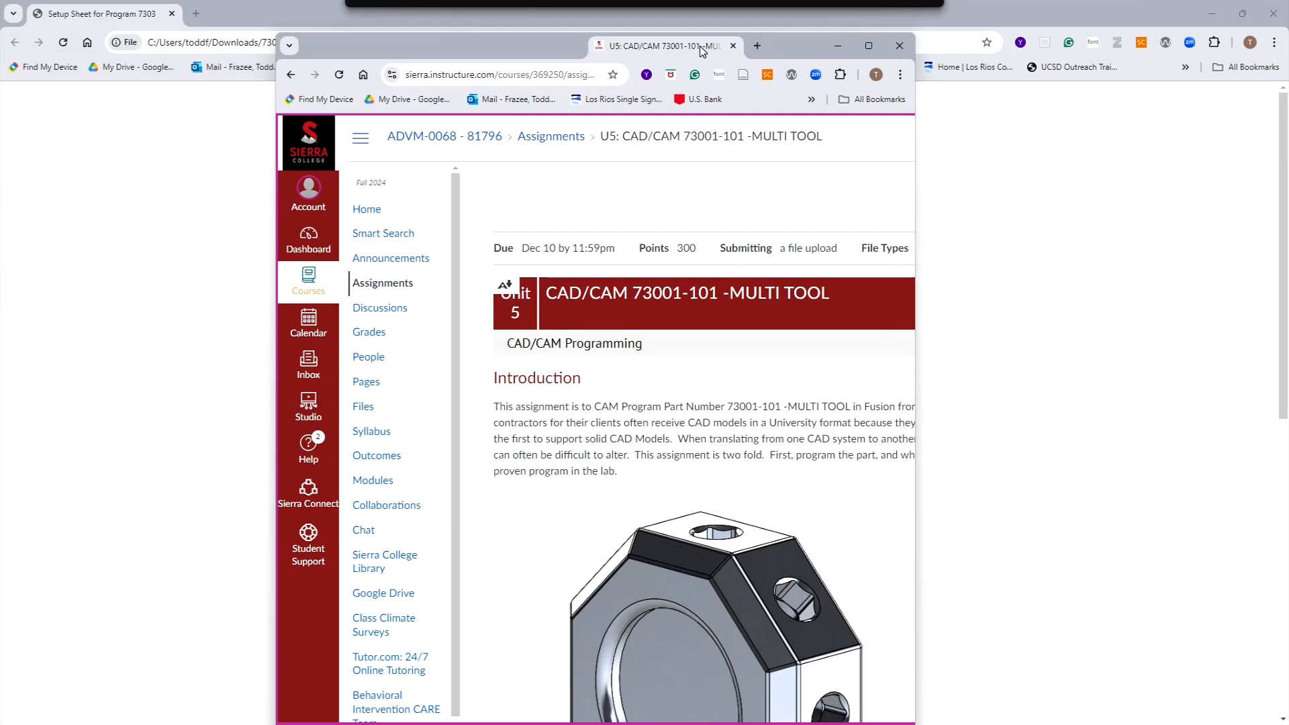
pyautogui.click(868, 46)
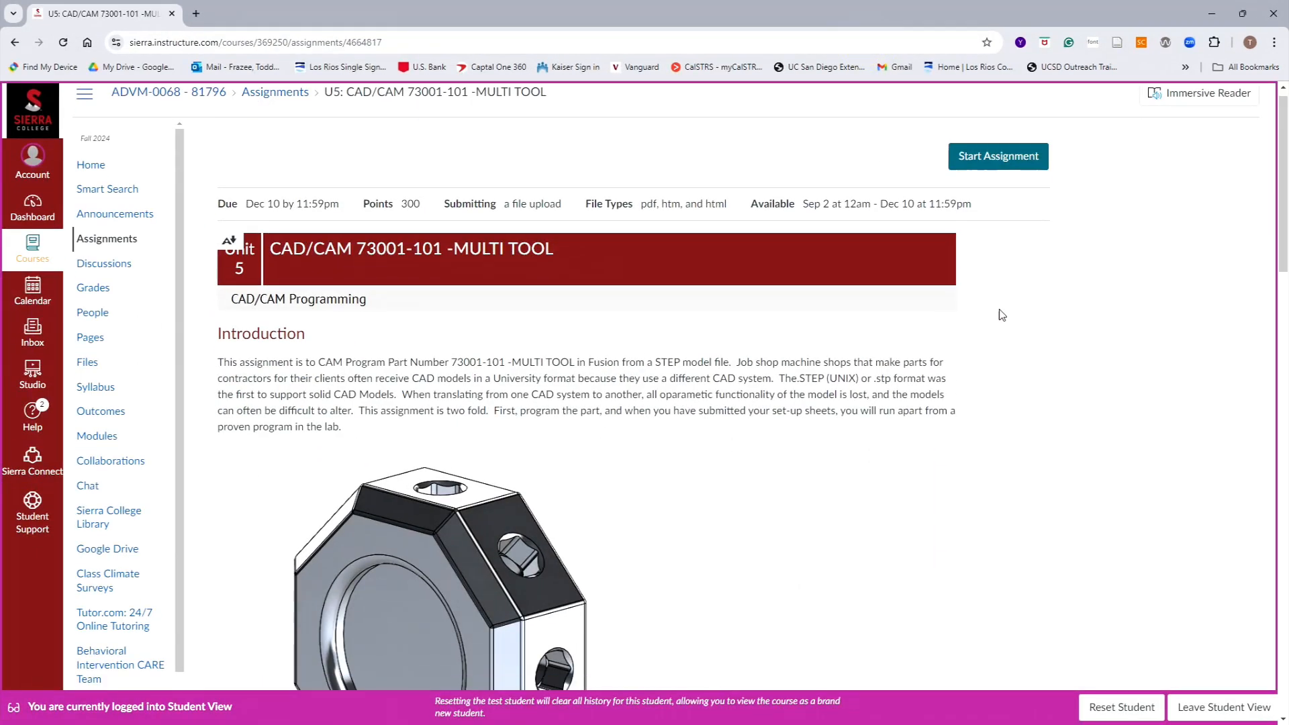
pyautogui.scroll(-2, 1050, 291)
pyautogui.scroll(-10, 1050, 292)
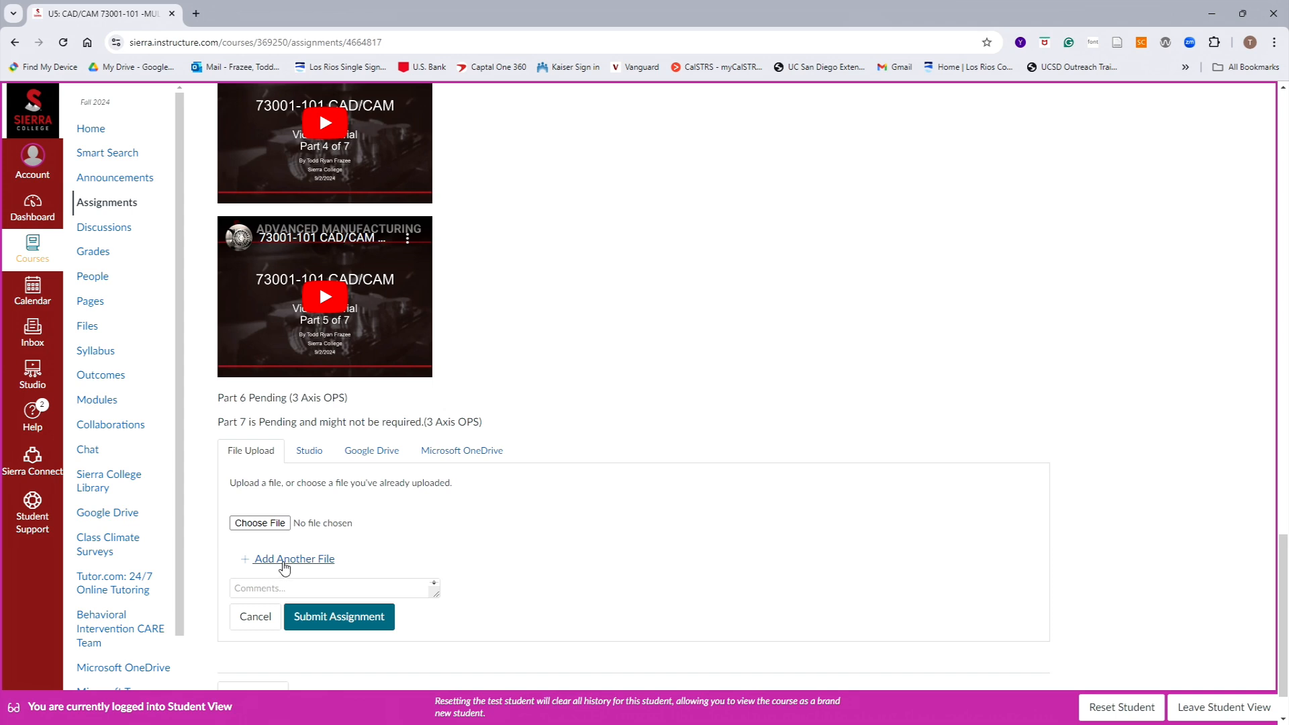
pyautogui.click(260, 523)
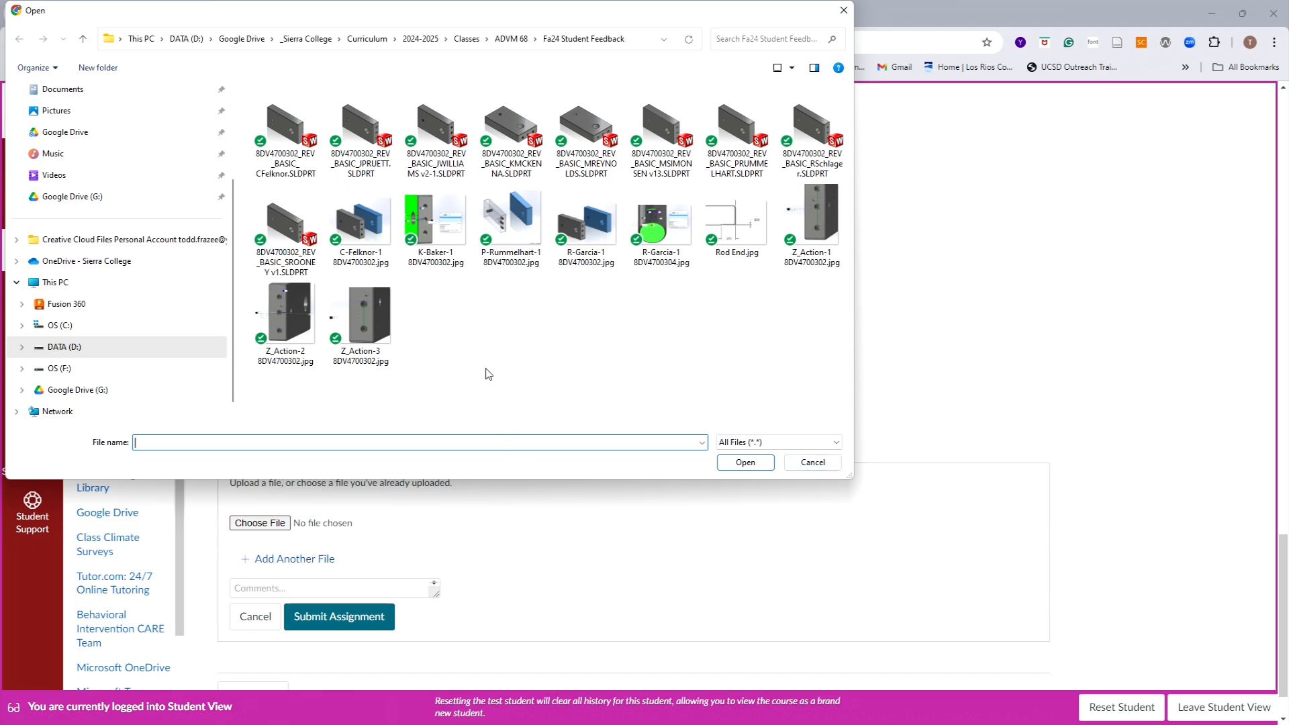
pyautogui.click(811, 462)
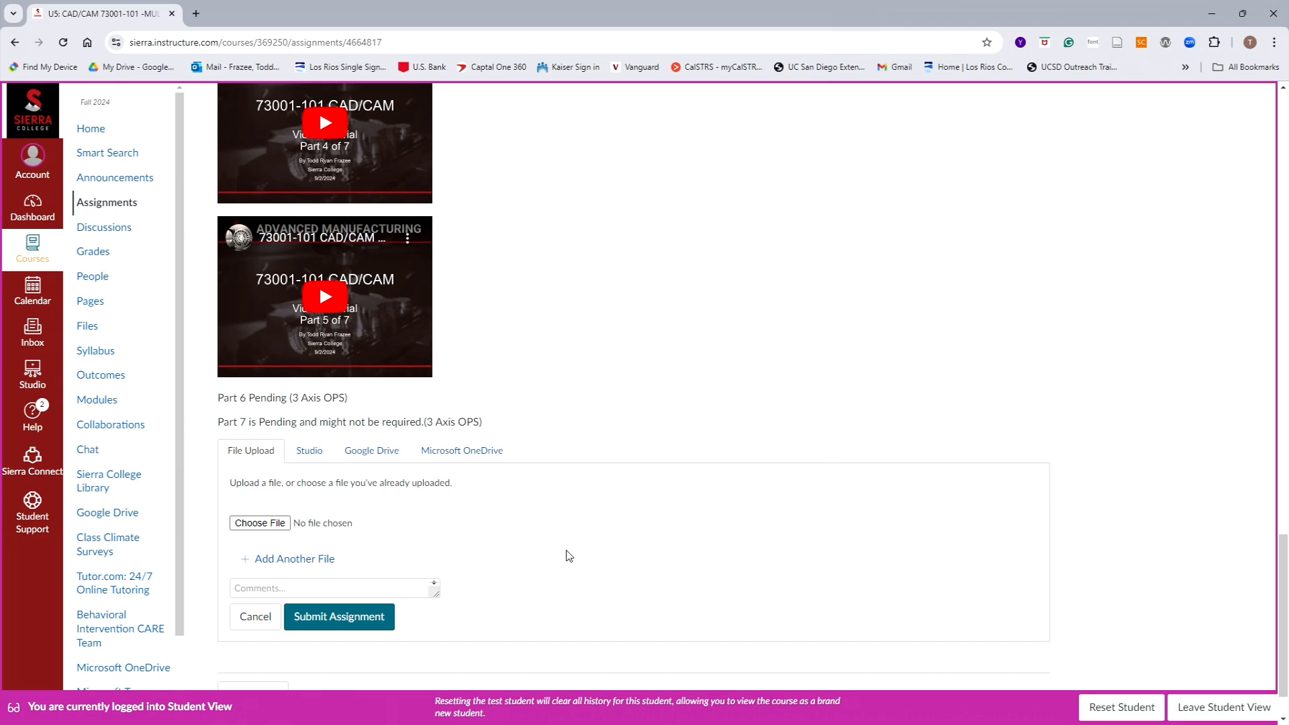
pyautogui.scroll(20, 569, 556)
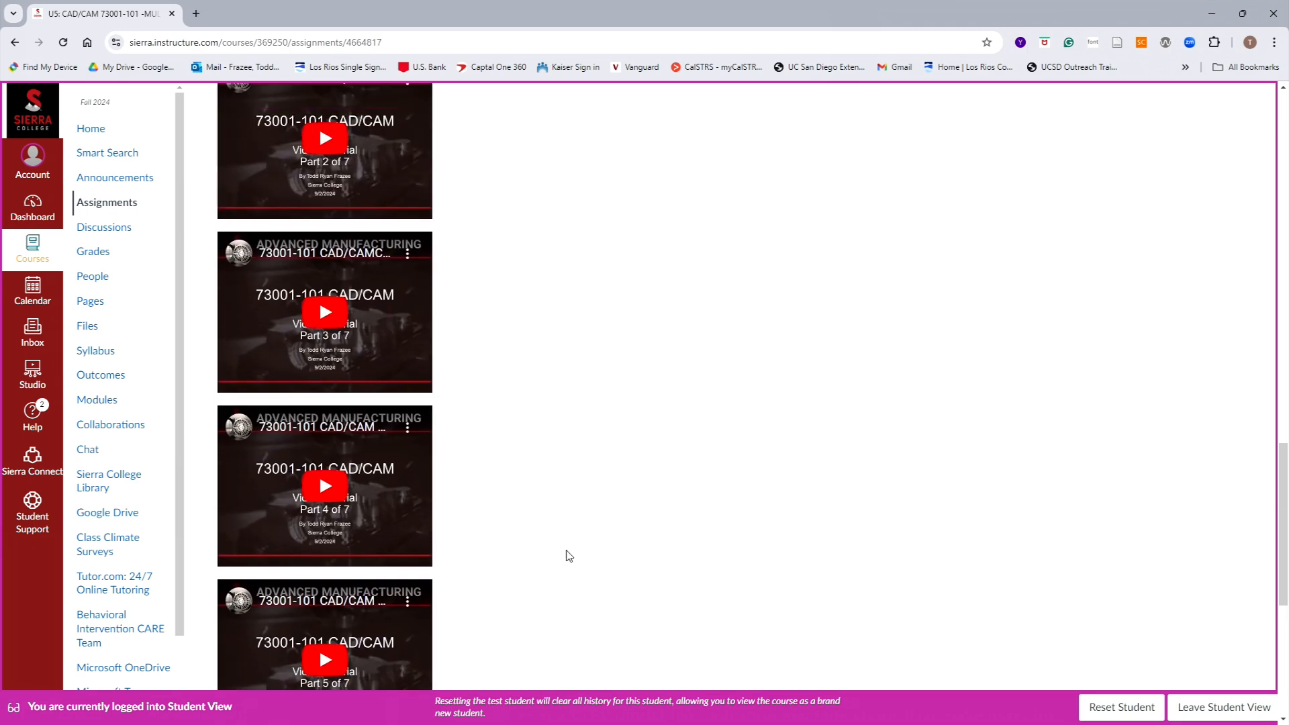
pyautogui.scroll(6, 568, 556)
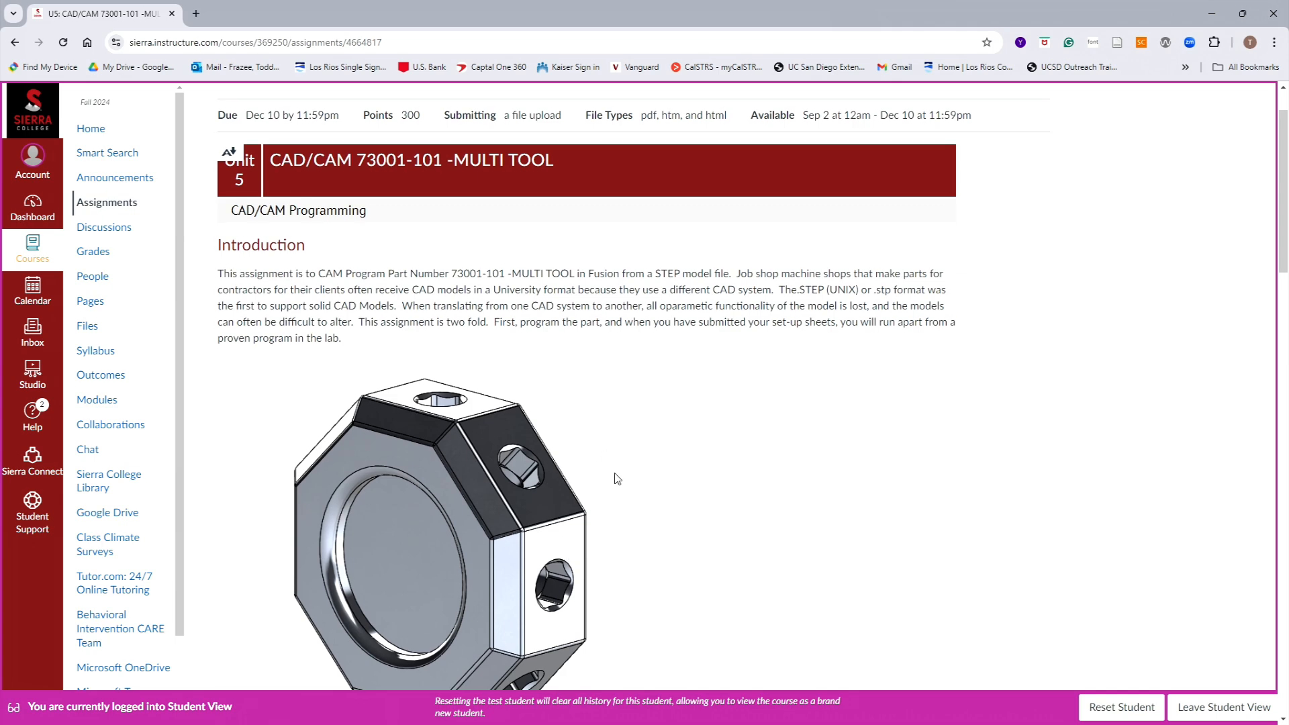
pyautogui.scroll(-10, 613, 475)
pyautogui.scroll(-15, 617, 478)
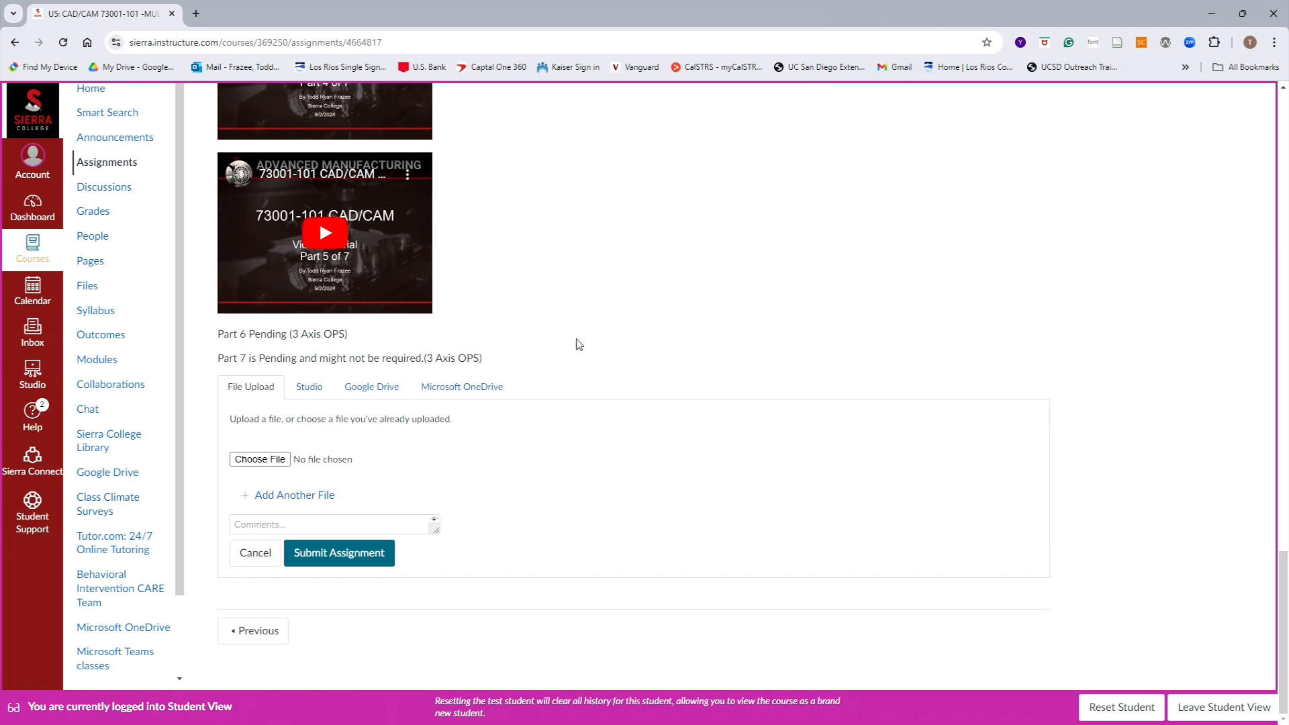
pyautogui.scroll(20, 810, 370)
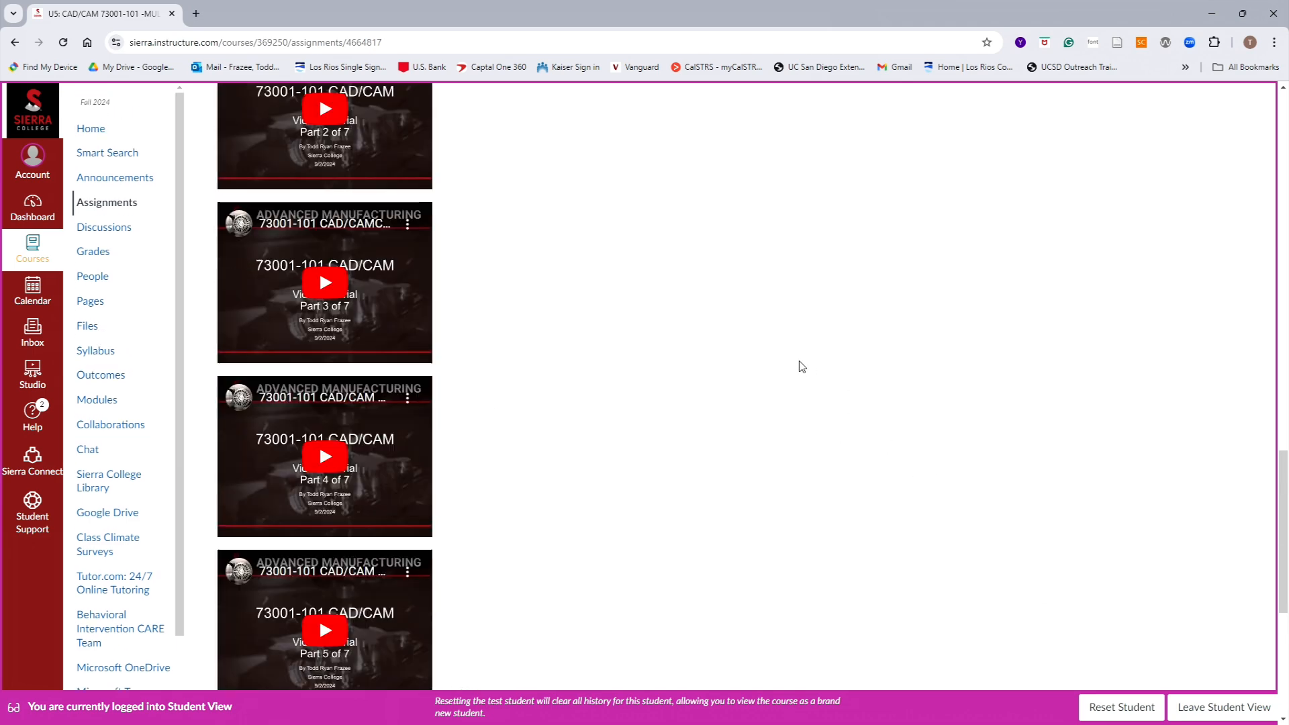